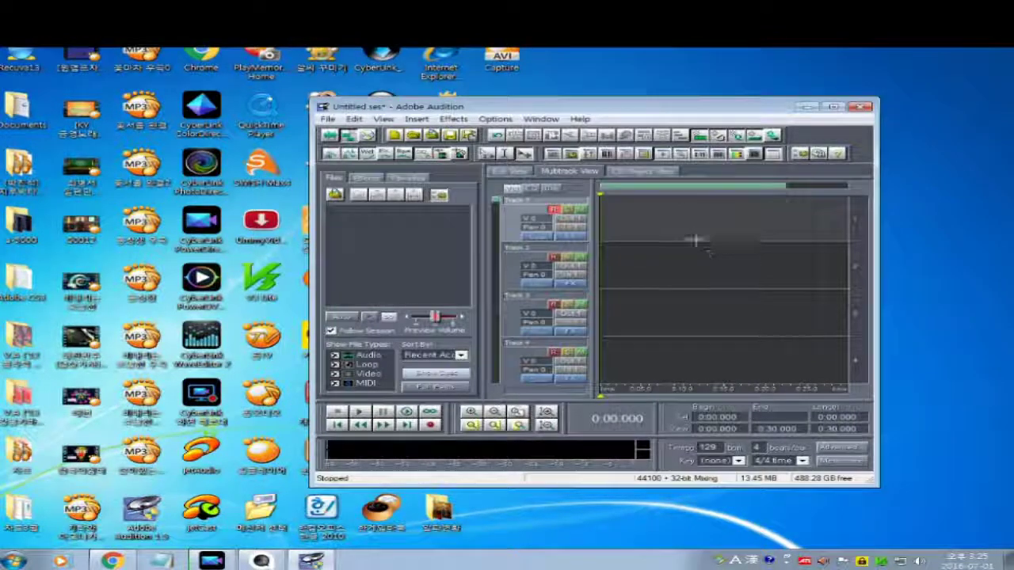
drag(650, 108, 680, 118)
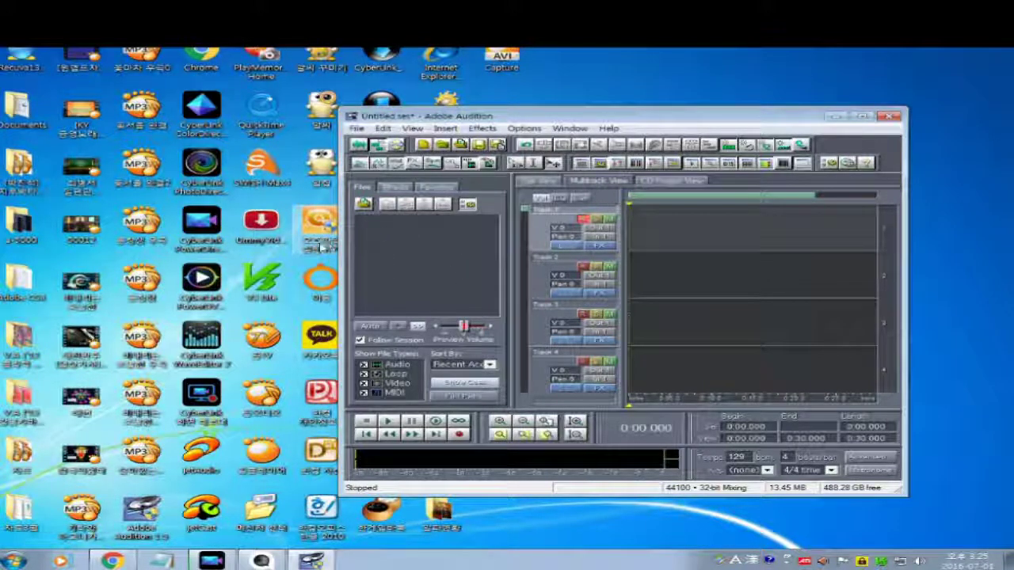
drag(318, 230, 273, 196)
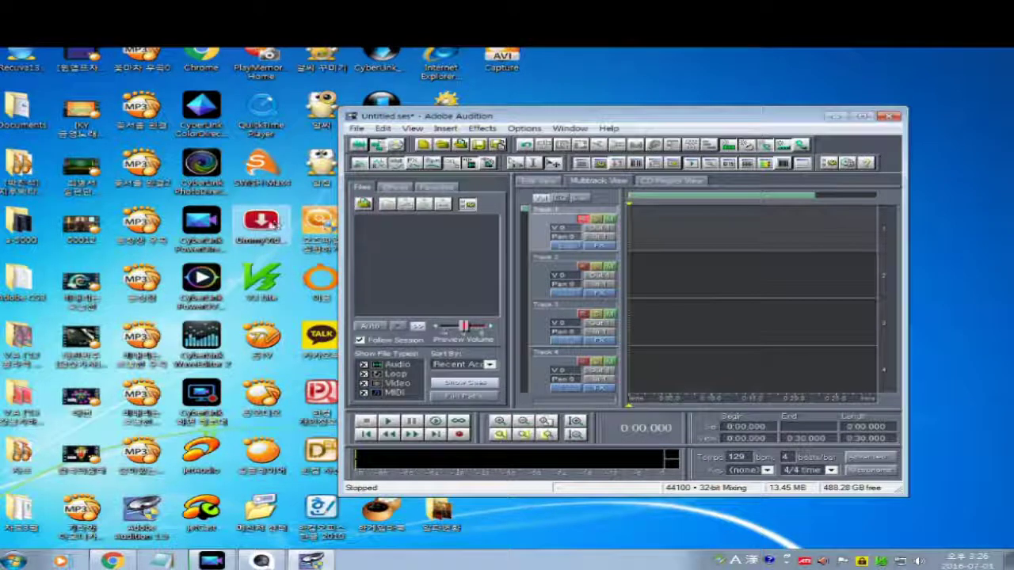
Switch to Chrome and search Google for the song "죄많은인생".
click(112, 561)
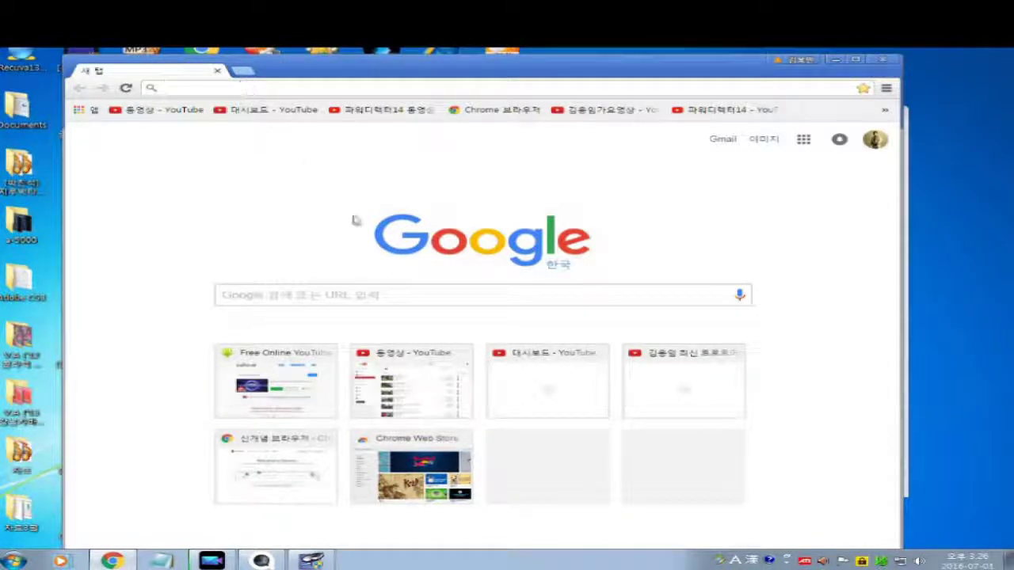
click(392, 289)
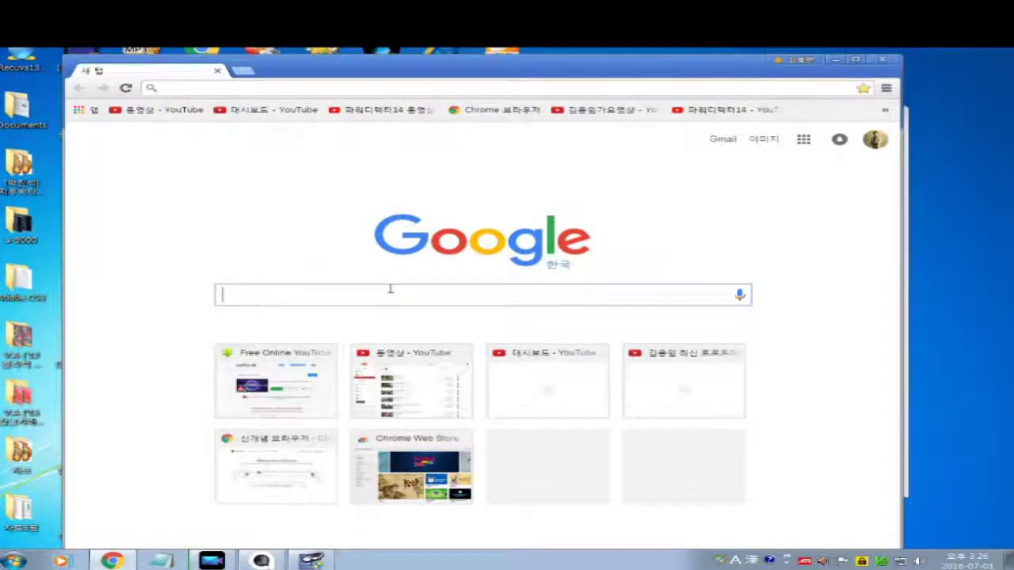
text(ㅈ)
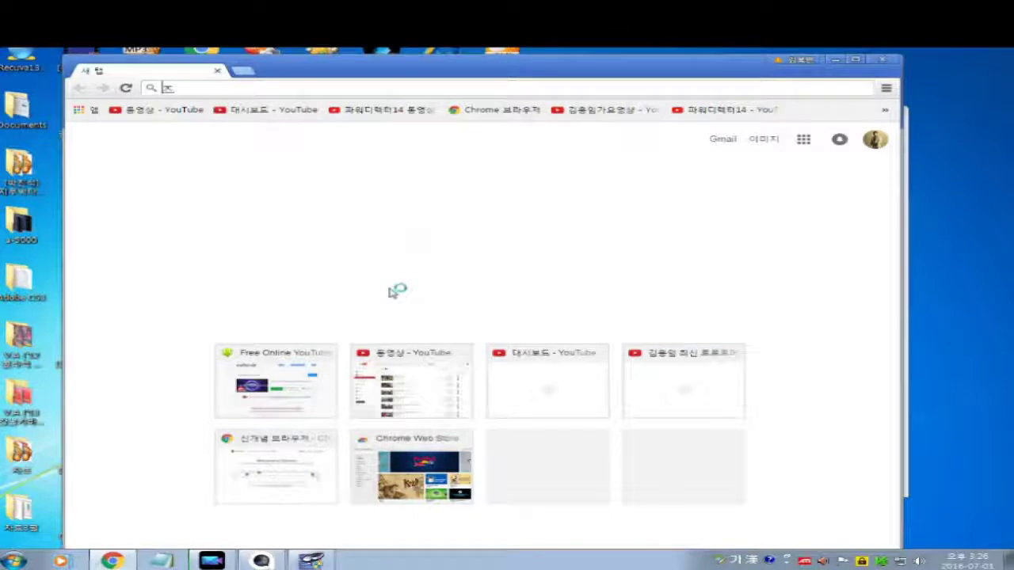
text(ㅗ)
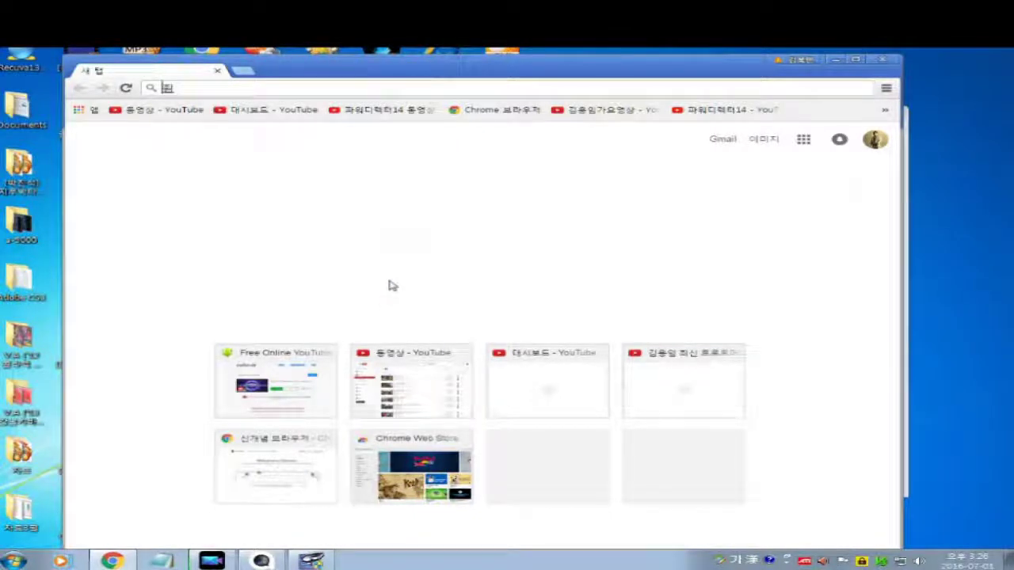
text(ㅣㅇㅏㄴㅇㅡㄴ)
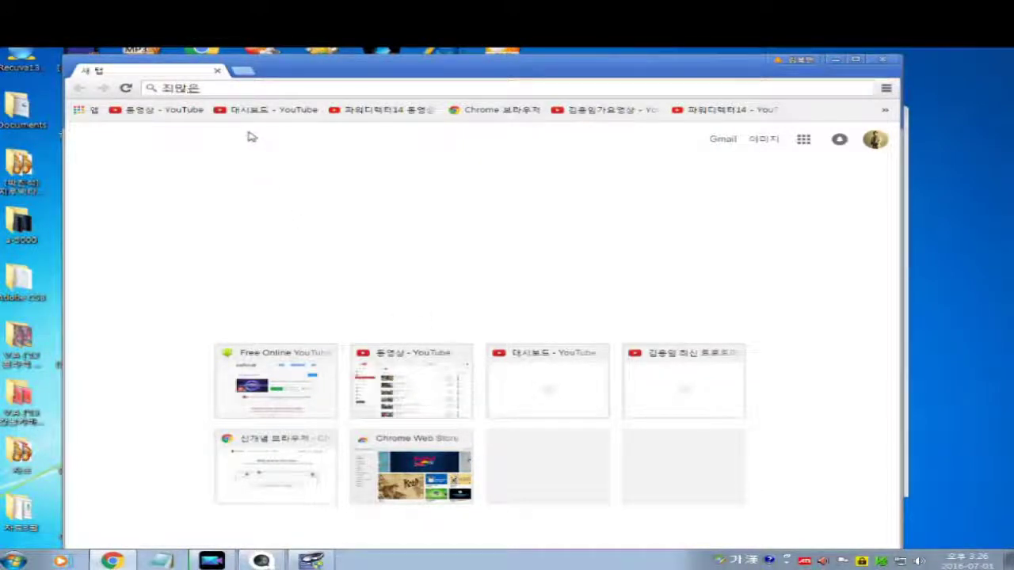
text(ㅇㅣㄴㅅㅐㅇ)
key(Return)
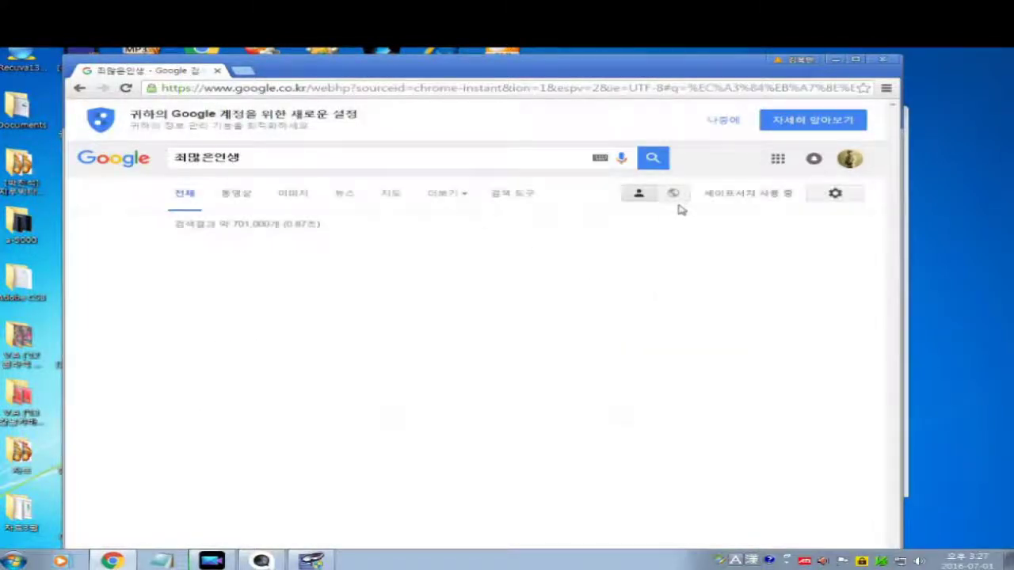
Look through the Google results for available YouTube videos of the song.
scroll(764, 385, down, 3)
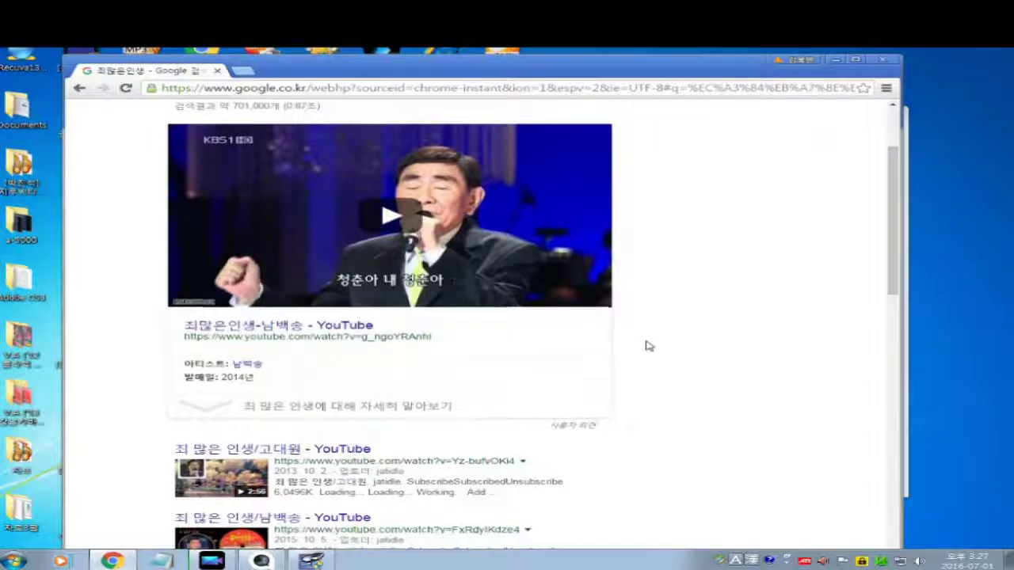
scroll(650, 347, down, 4)
scroll(671, 347, down, 5)
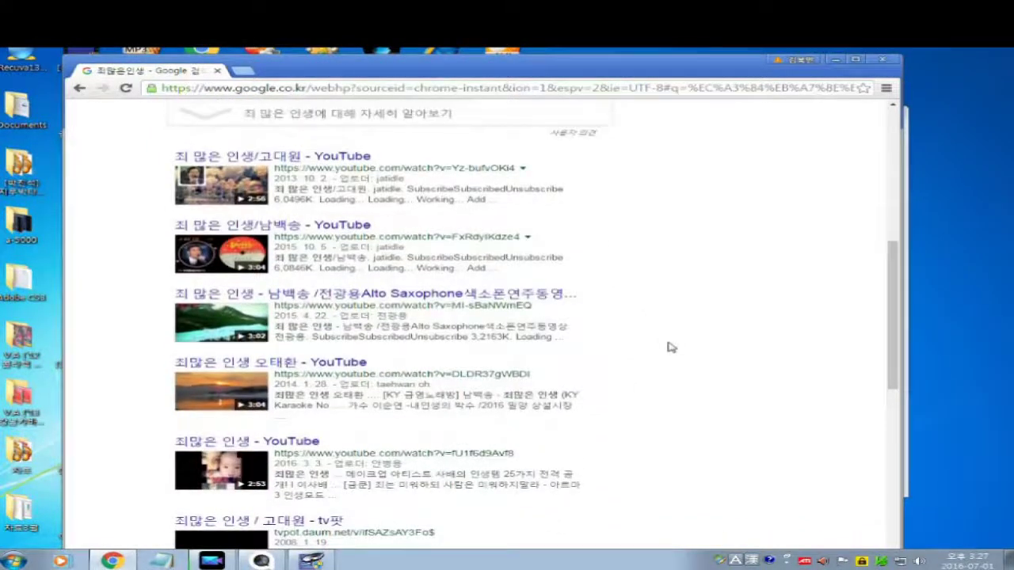
scroll(670, 346, down, 2)
scroll(666, 346, up, 4)
scroll(623, 281, up, 6)
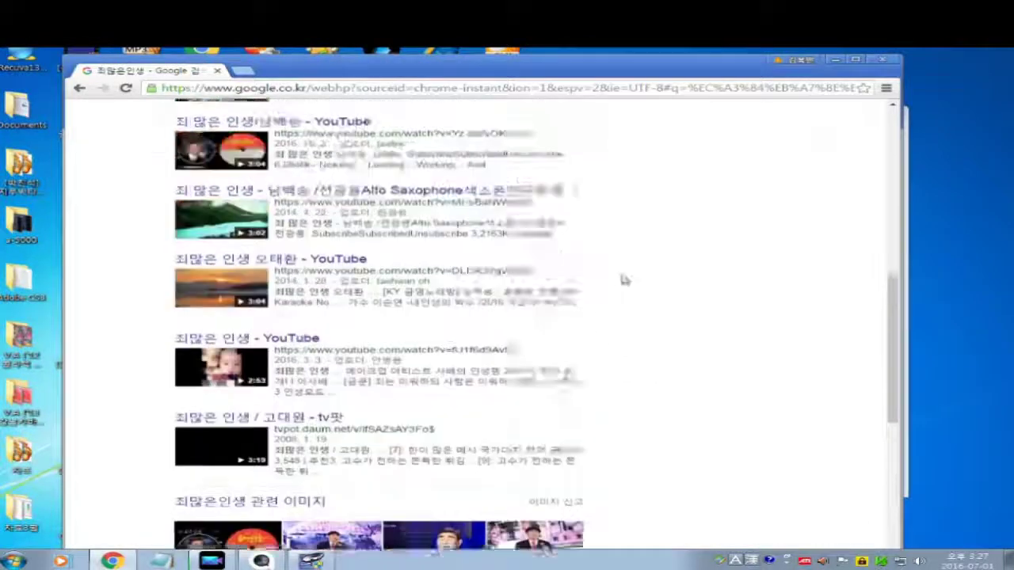
scroll(638, 267, up, 3)
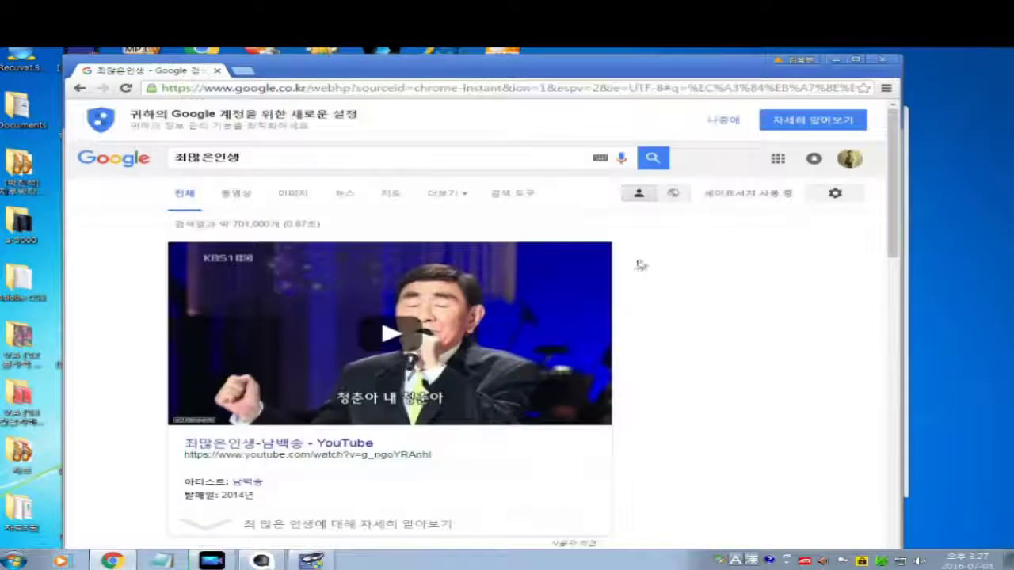
Refine the search to "죄많은인생금영" and open the KY Karaoke video No. KY1254 on YouTube.
click(248, 156)
text(금영)
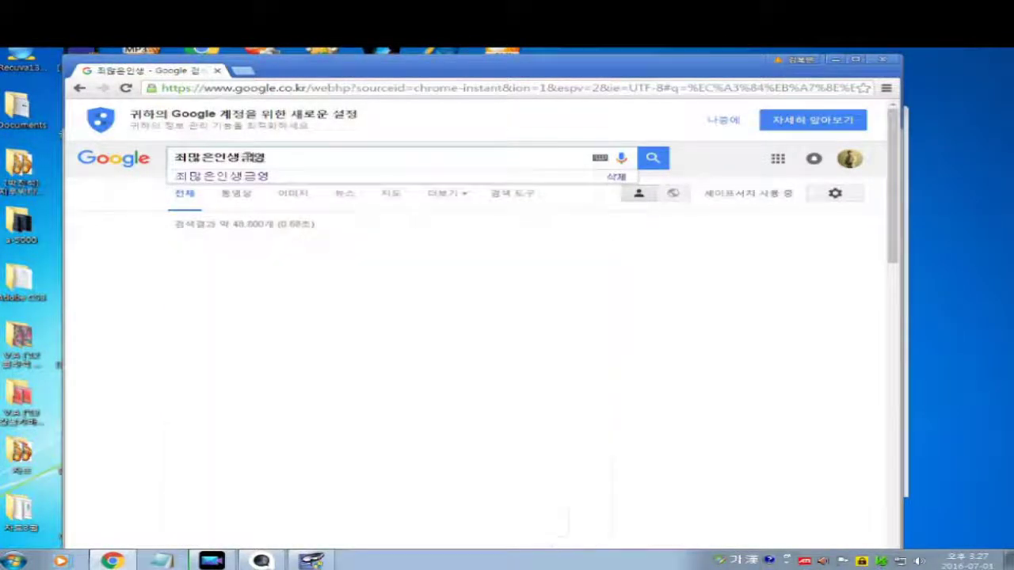
key(Return)
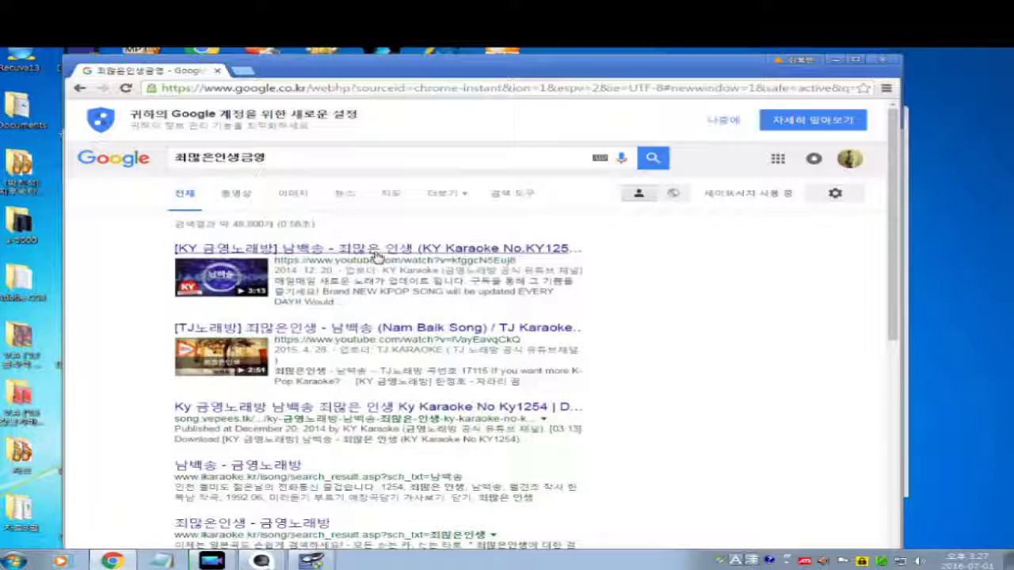
click(377, 250)
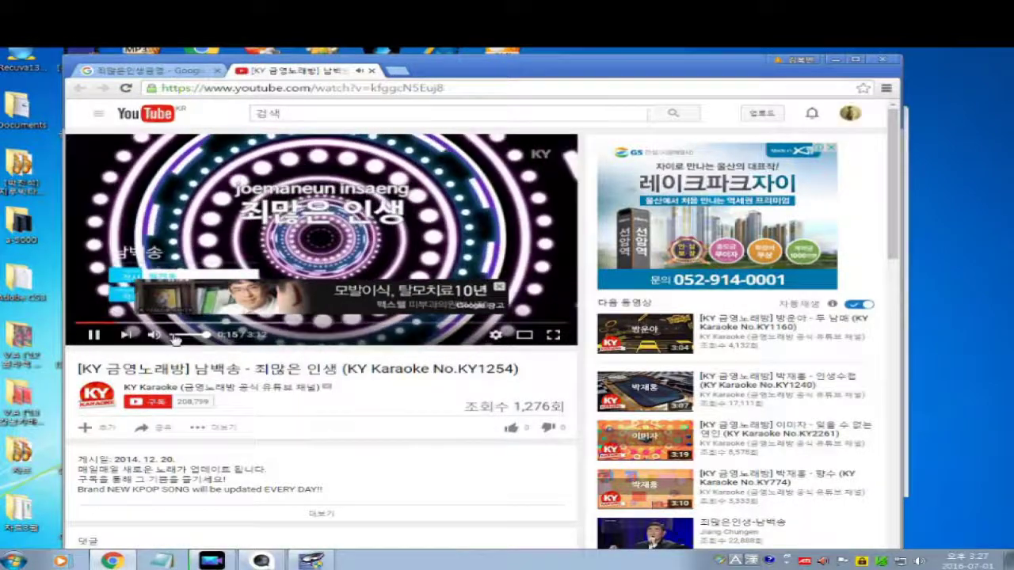
Pause the karaoke video and copy its share link.
click(94, 336)
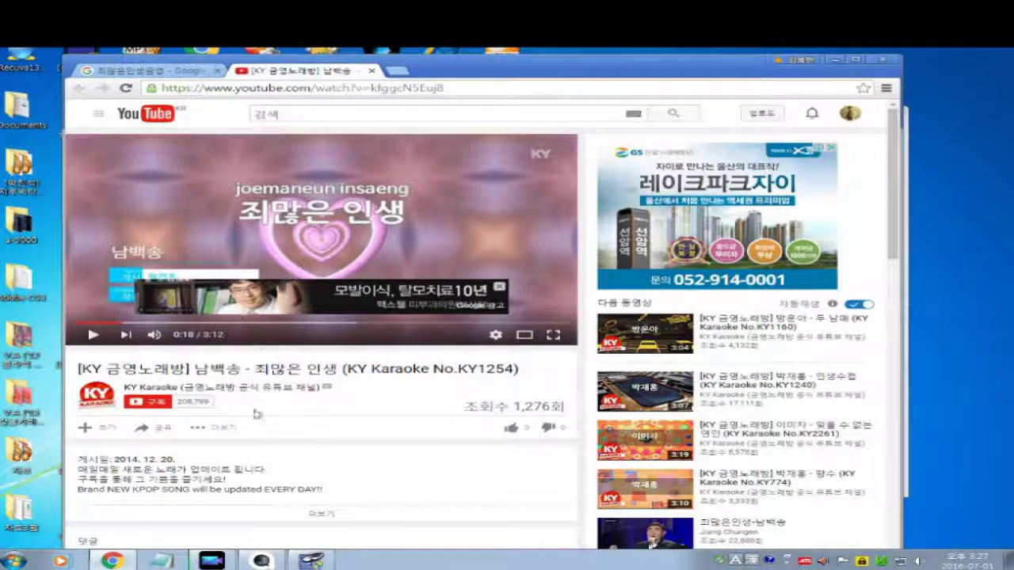
click(164, 429)
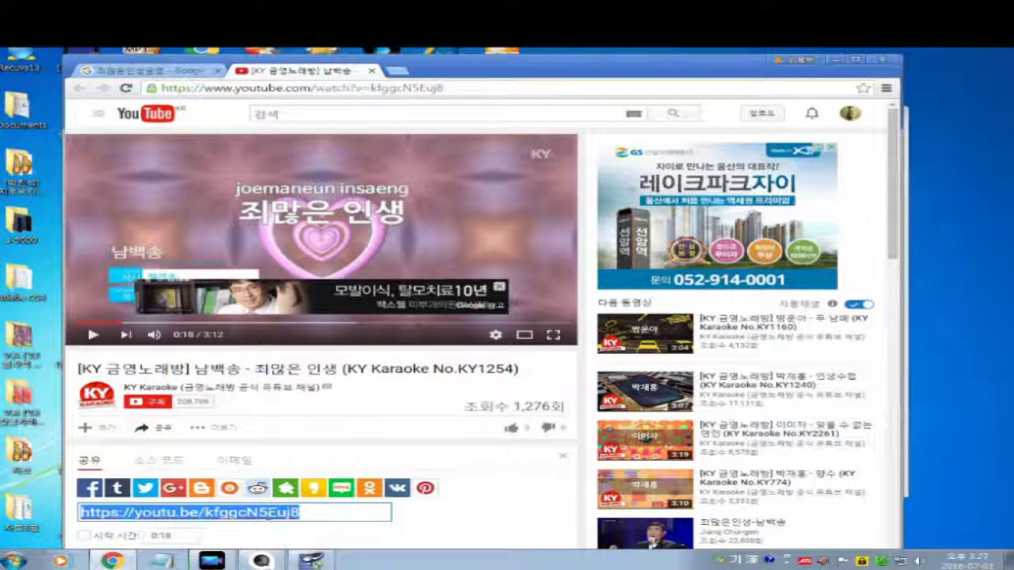
right_click(272, 517)
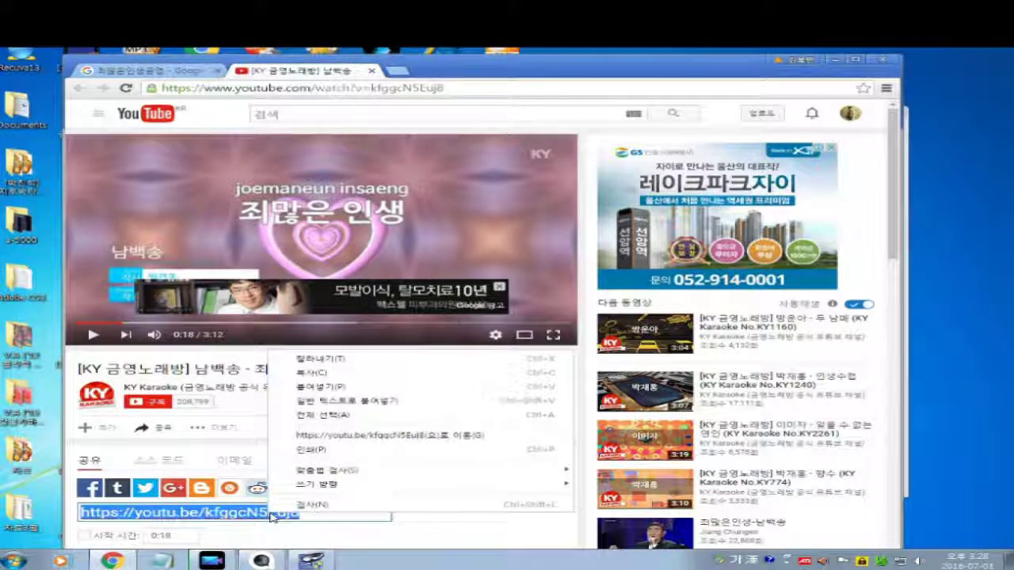
click(323, 372)
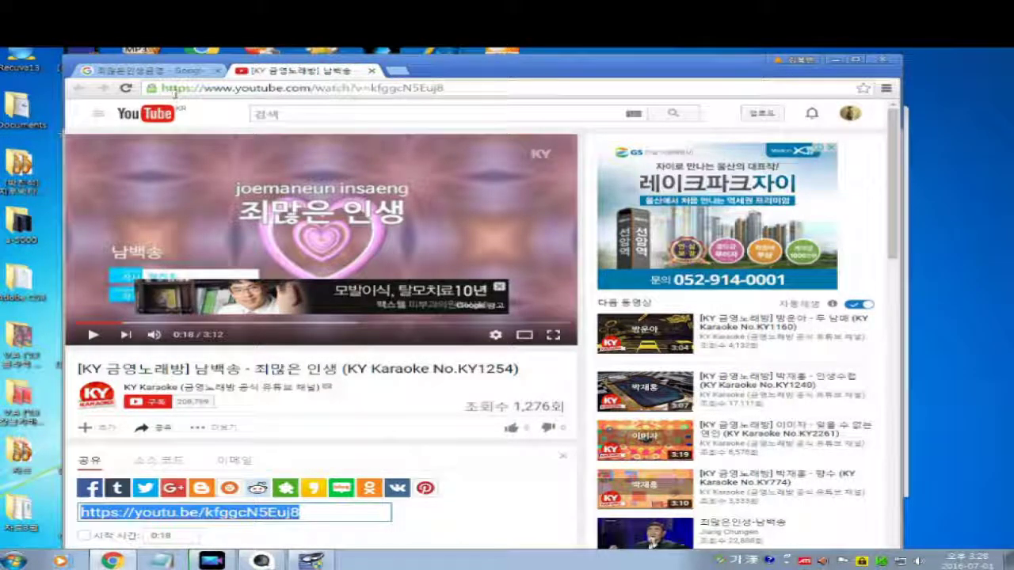
Insert "ss" before "youtube.com" in the video's address and load the savefrom.net download page.
click(236, 89)
key(ctrl+c)
click(236, 89)
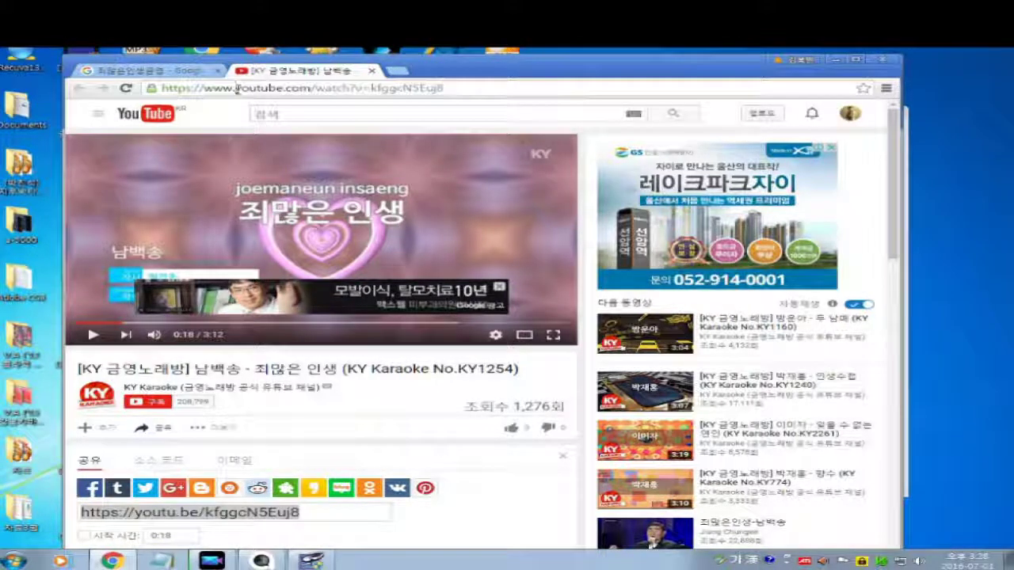
key(Hangul)
text(ss)
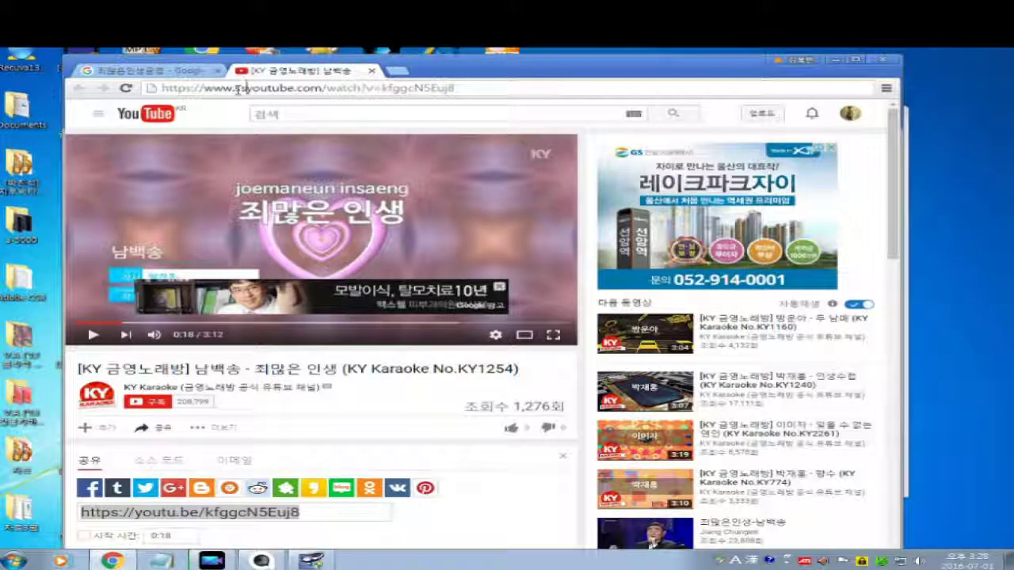
key(Return)
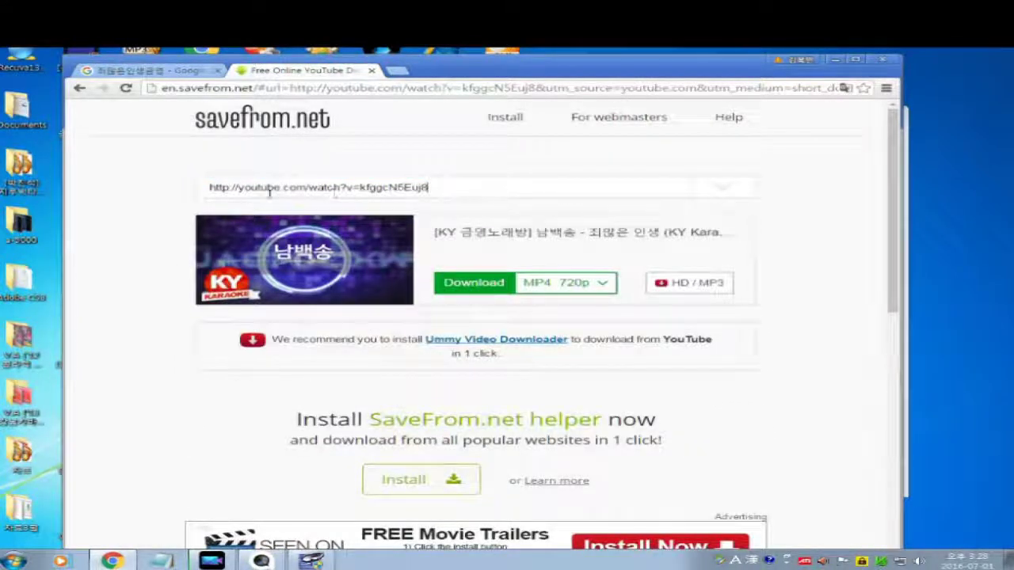
Paste the copied share link at the start of the video address on savefrom.net.
click(207, 188)
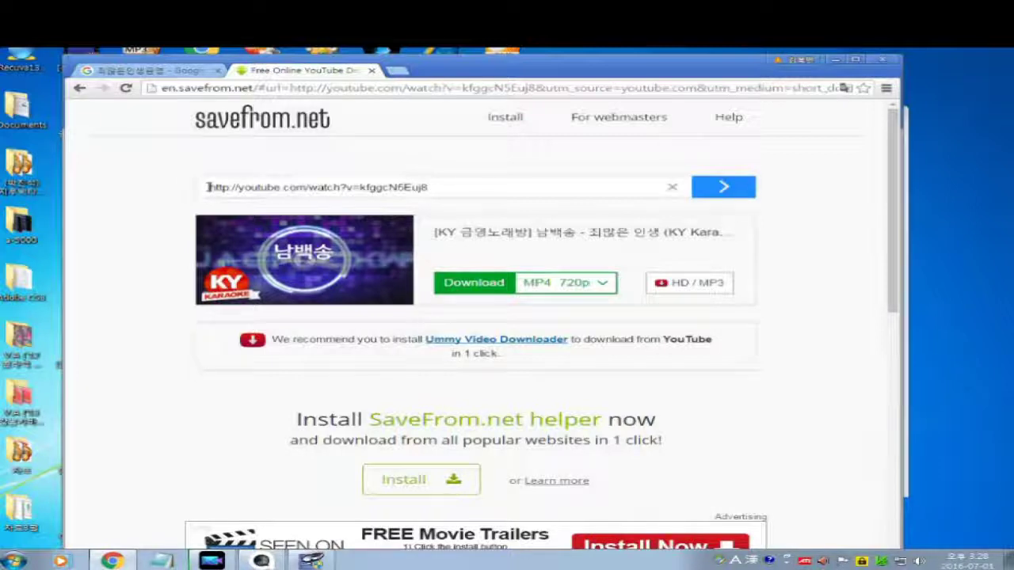
right_click(209, 188)
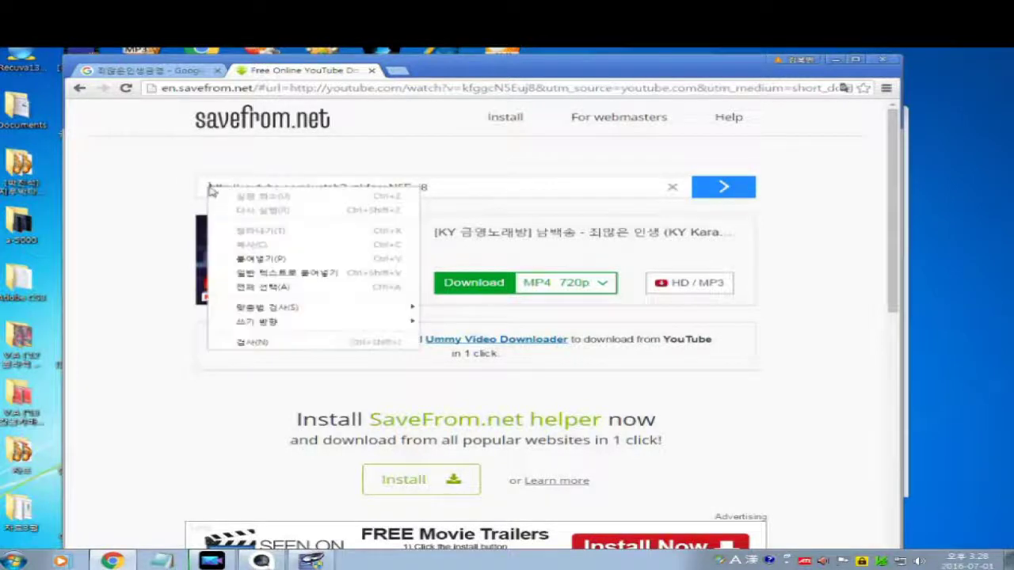
click(261, 259)
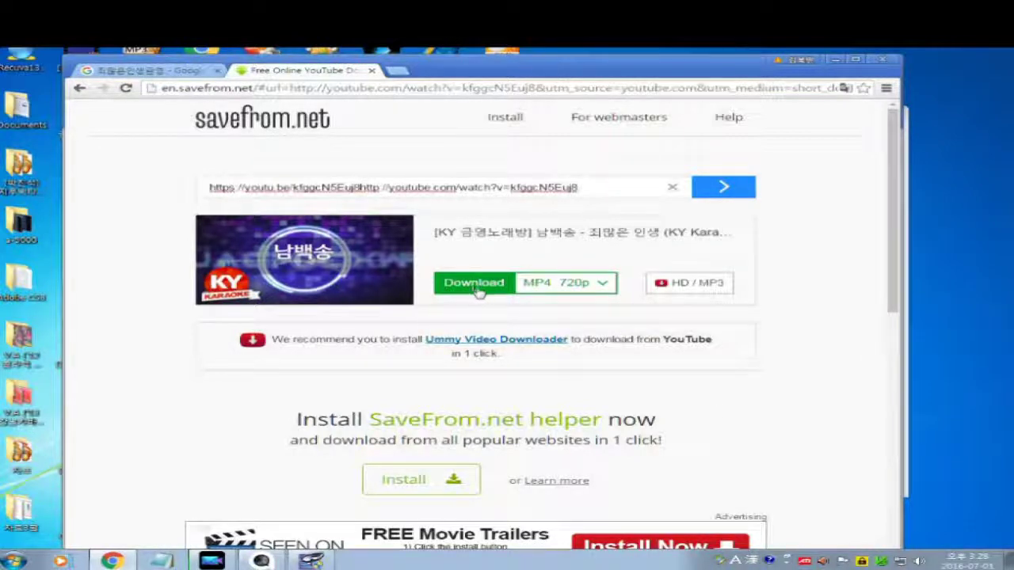
Check the available download formats and start downloading the karaoke video as an MP4.
drag(523, 282, 569, 296)
click(600, 289)
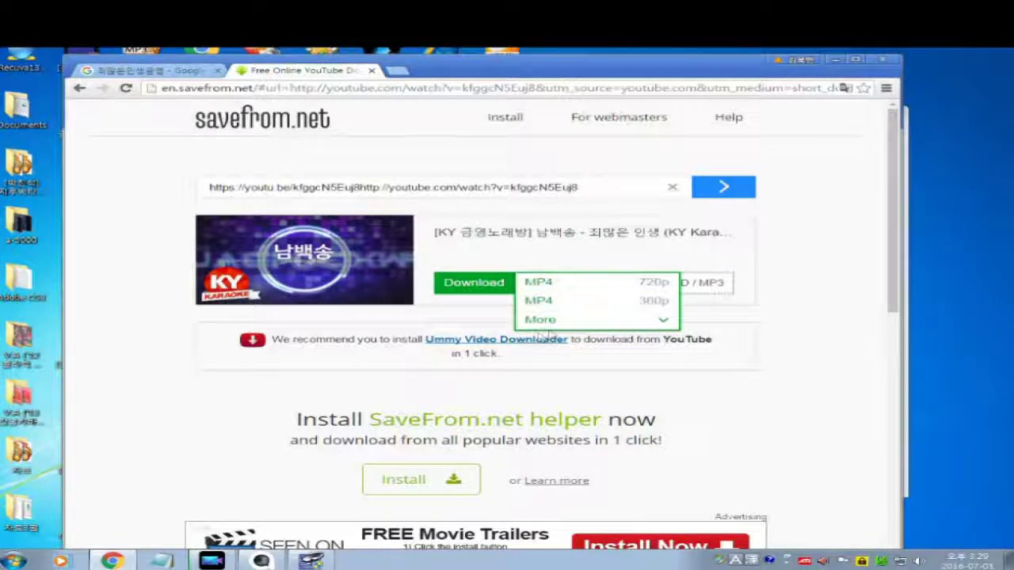
click(649, 306)
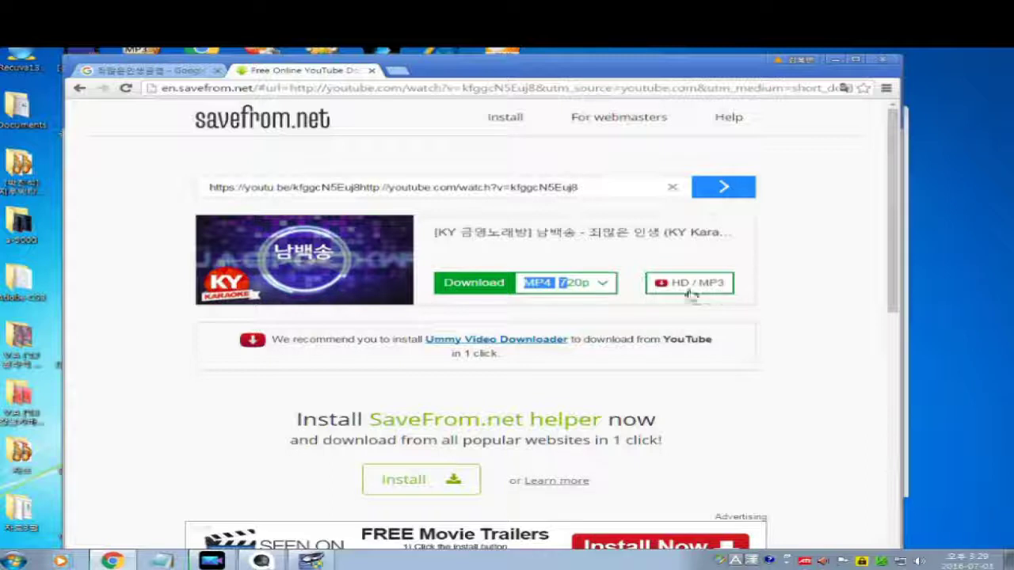
click(717, 287)
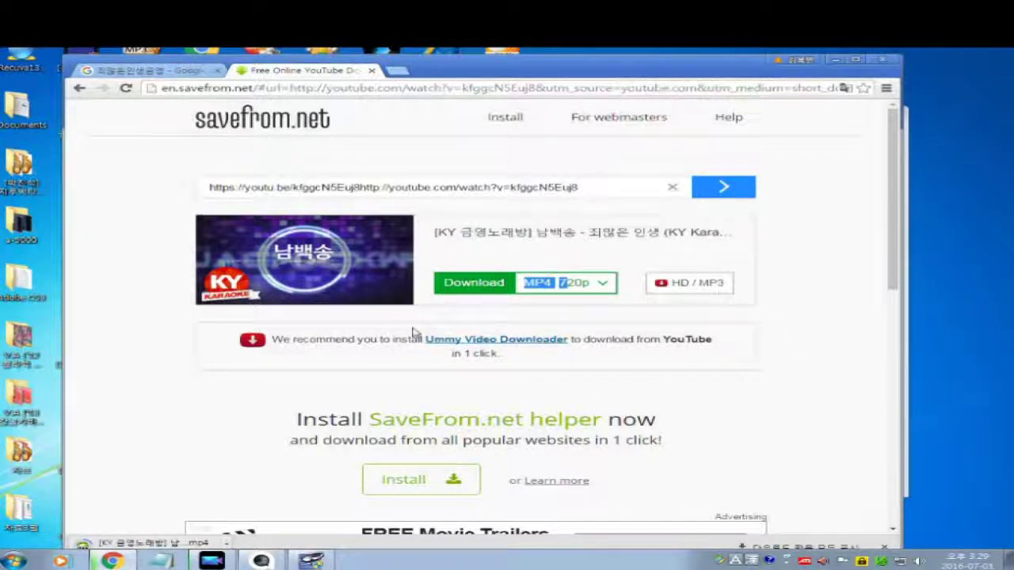
click(475, 287)
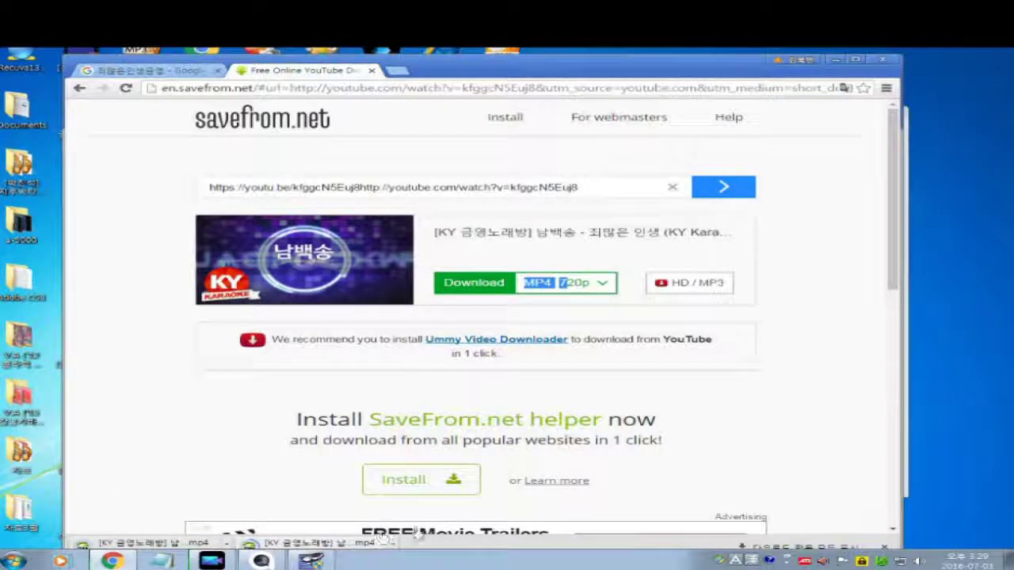
Close the browser and cancel the downloads in progress.
click(879, 61)
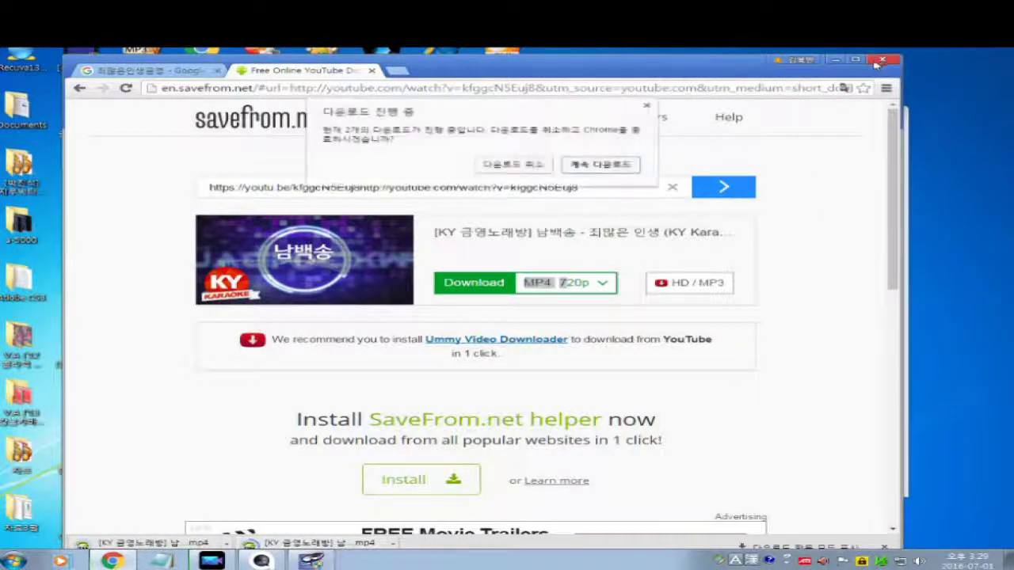
click(516, 165)
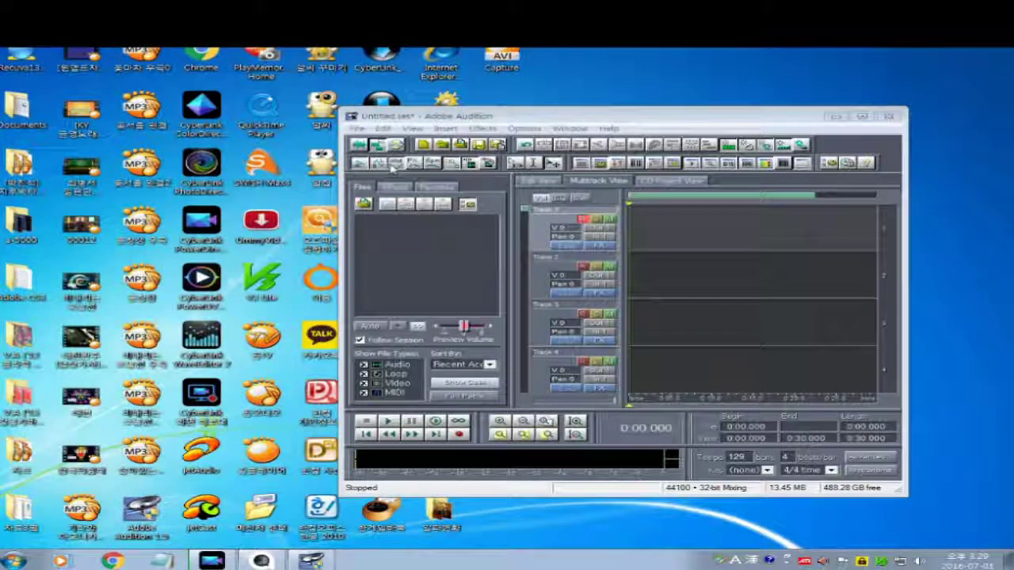
Import the KY karaoke video of 죄많은 인생 from the 죄많은 desktop folder into the session's file list.
click(363, 205)
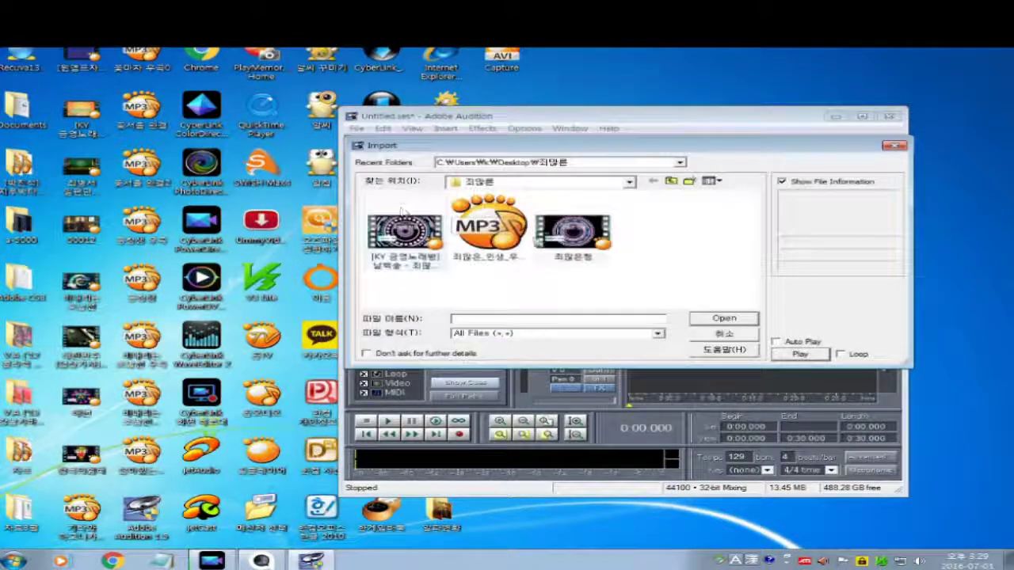
drag(403, 231, 408, 242)
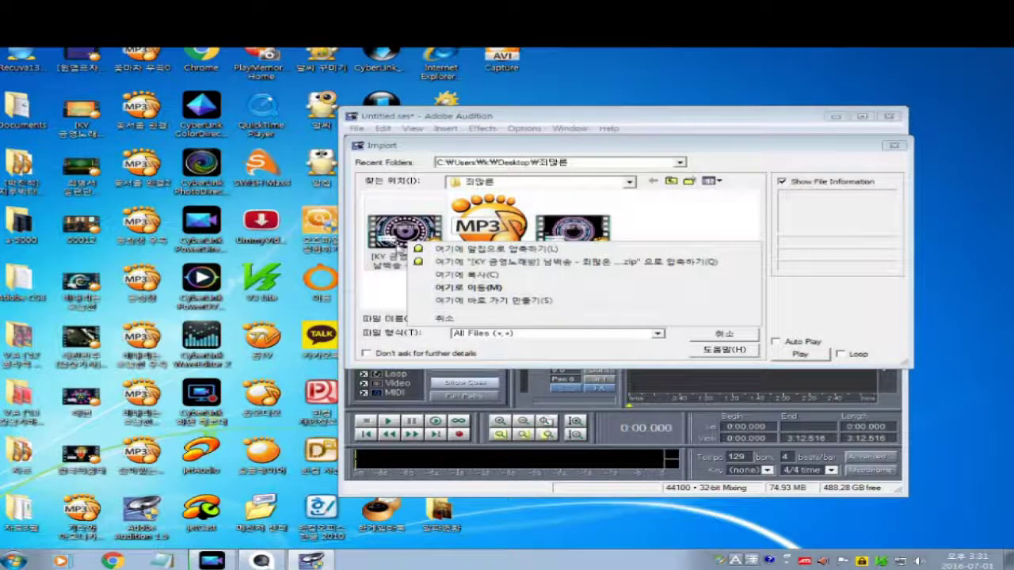
drag(402, 231, 388, 243)
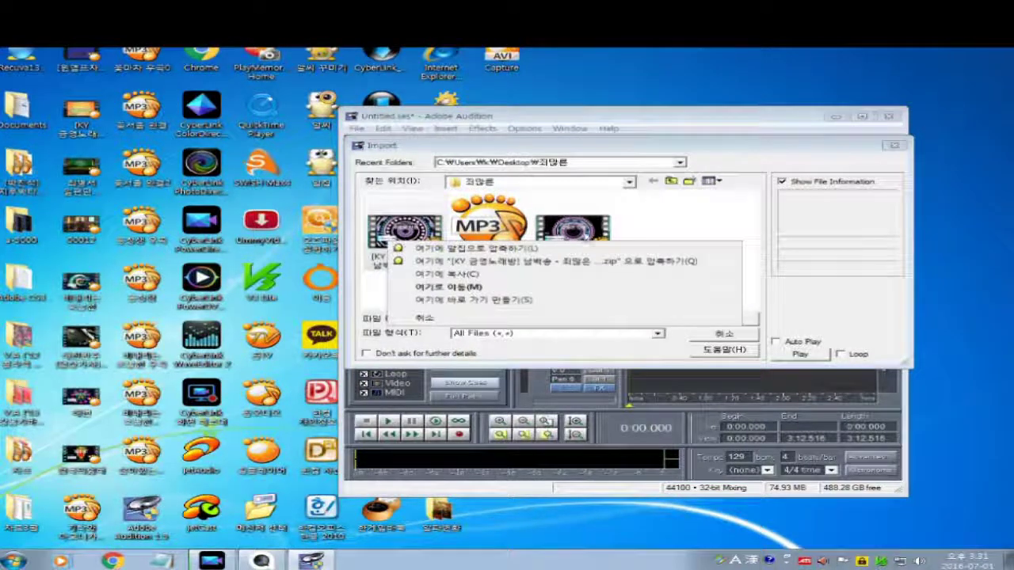
click(586, 236)
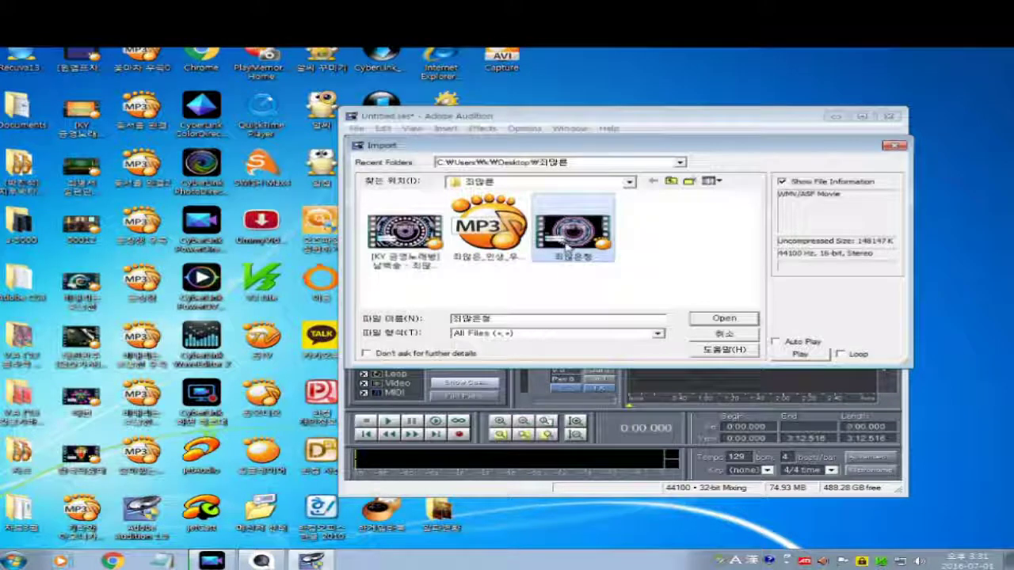
click(404, 238)
click(714, 321)
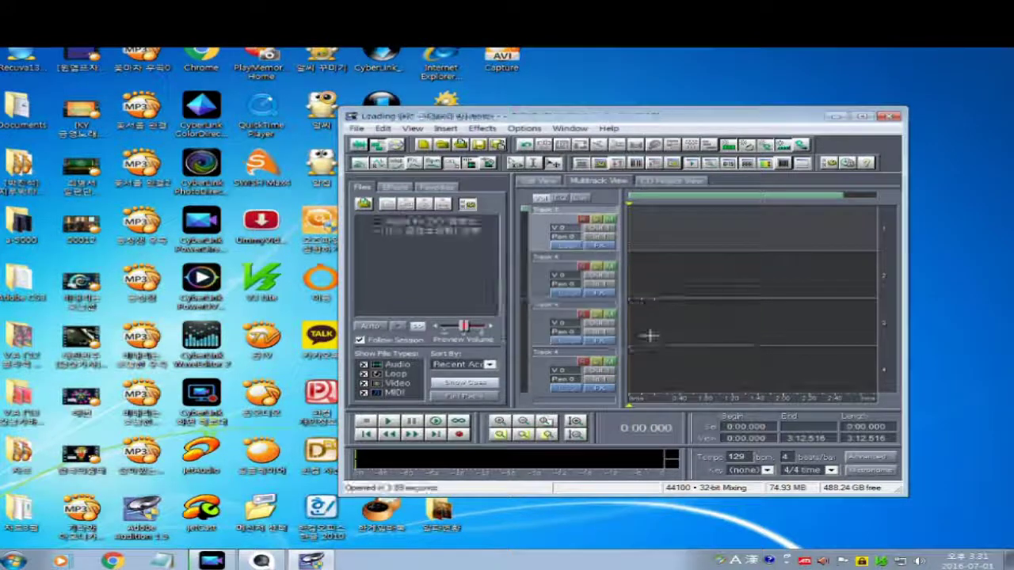
Insert the karaoke video's audio into track 1 and its picture into track 2 of the multitrack session.
click(428, 223)
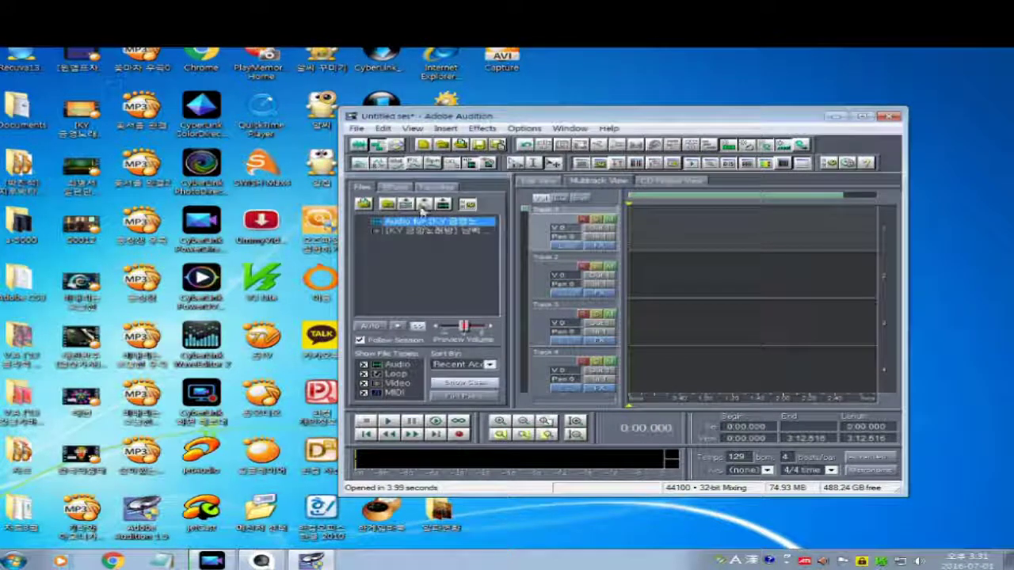
click(406, 204)
key(Down)
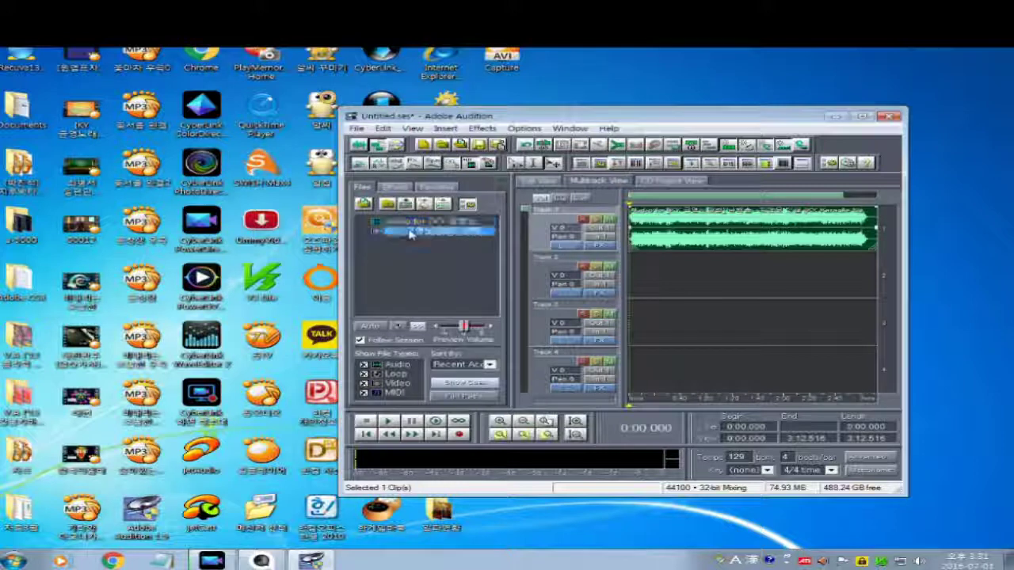
click(406, 204)
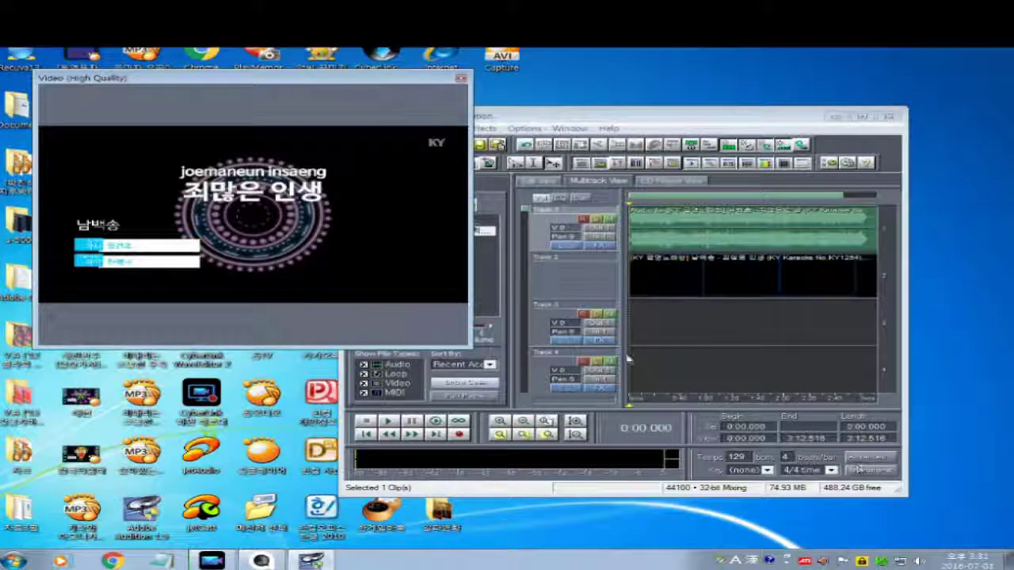
Arm track 3, record the vocal along with the karaoke accompaniment until the song ends, and close the video preview.
click(582, 316)
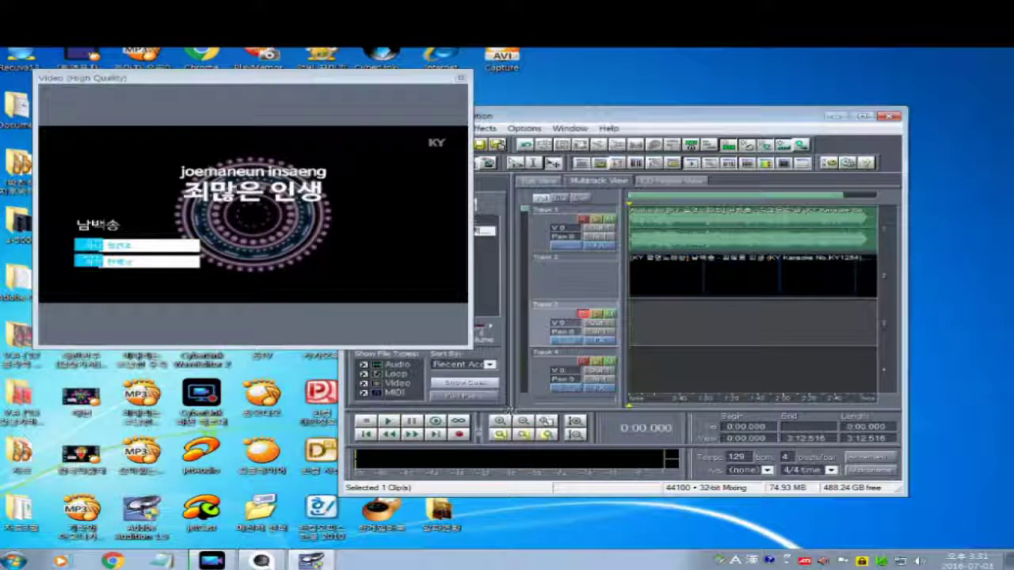
click(458, 434)
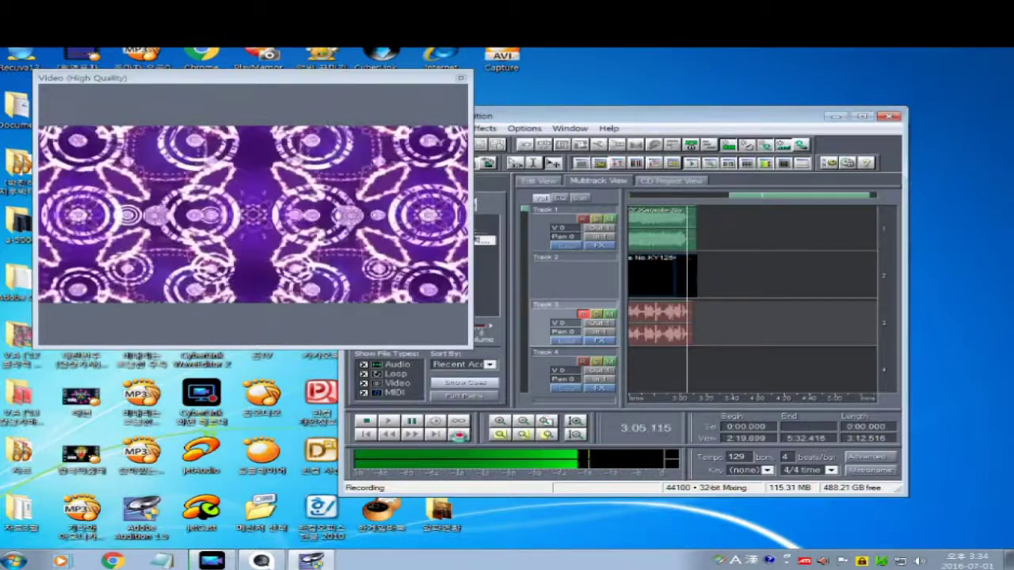
click(459, 435)
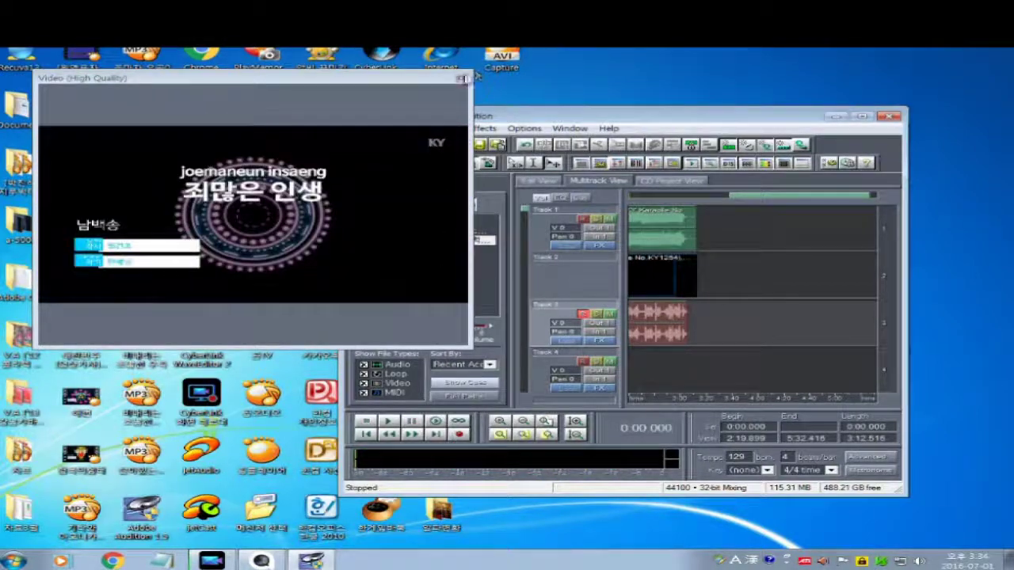
click(461, 79)
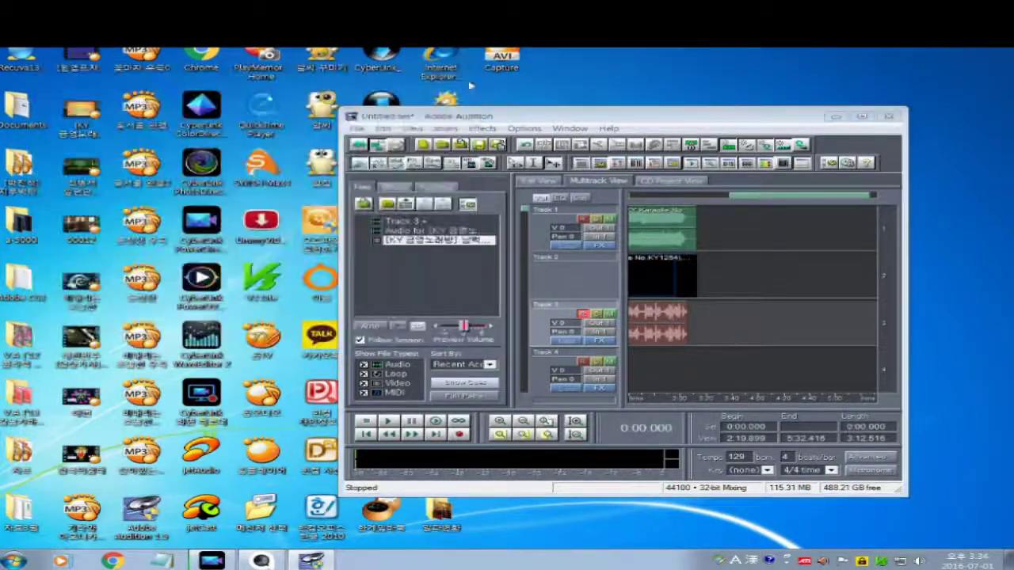
Open the recorded track 3 clip for waveform editing and select the voiceless opening, about 27 seconds long.
drag(808, 197, 701, 191)
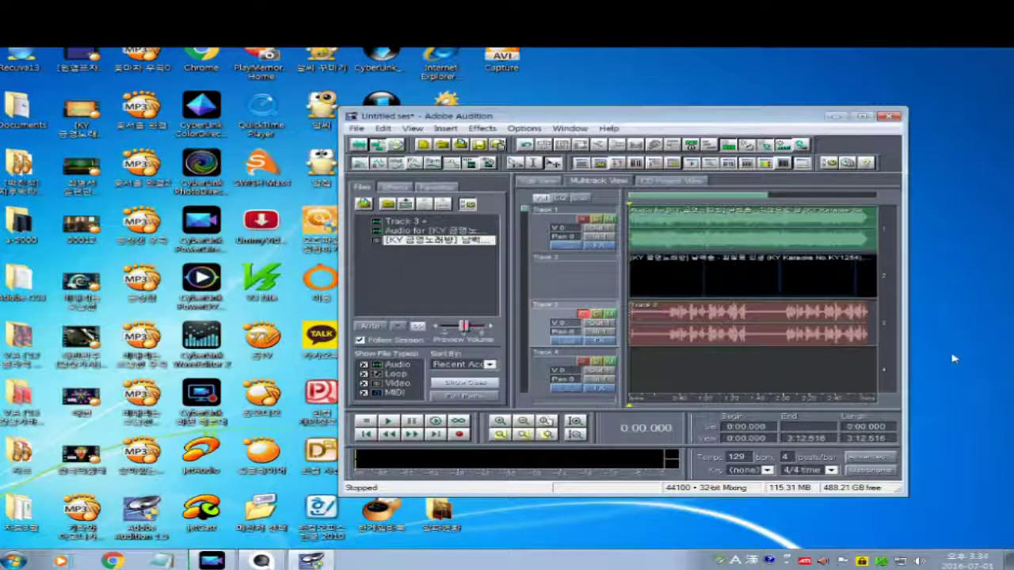
double_click(680, 342)
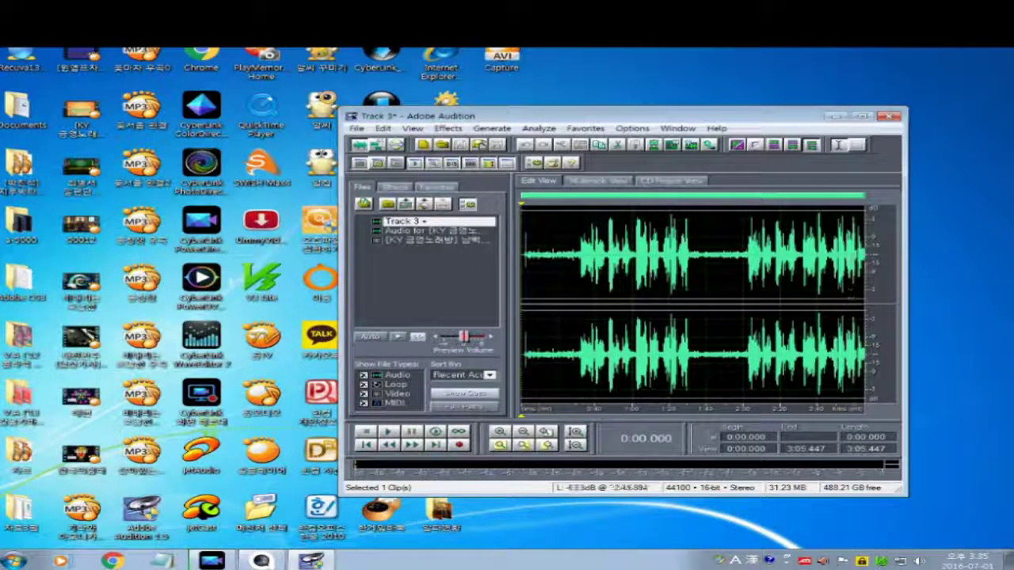
click(564, 301)
drag(571, 301, 511, 305)
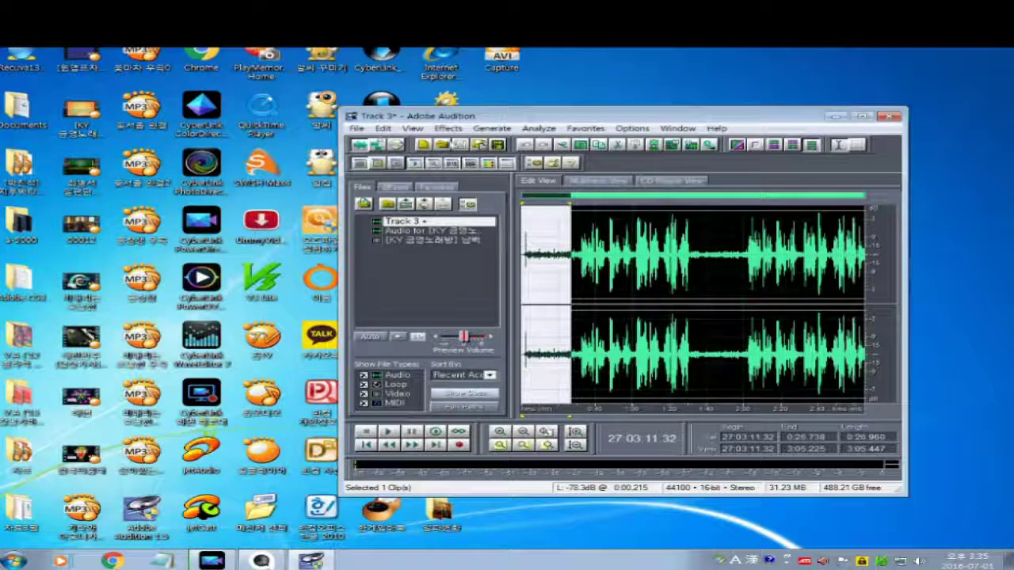
Capture a noise profile from the selected voiceless opening with the Noise Reduction effect.
click(448, 129)
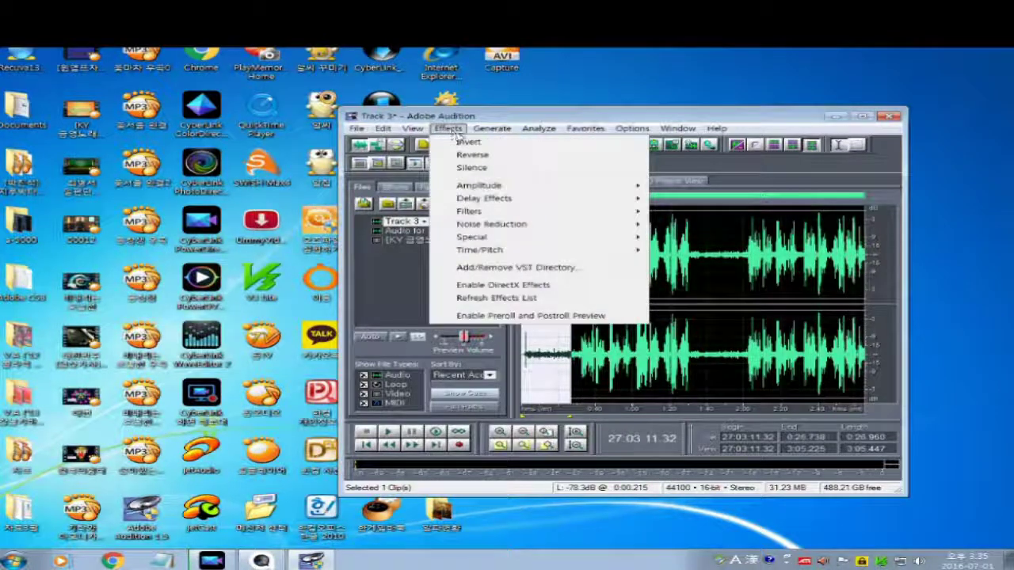
mouse_move(493, 202)
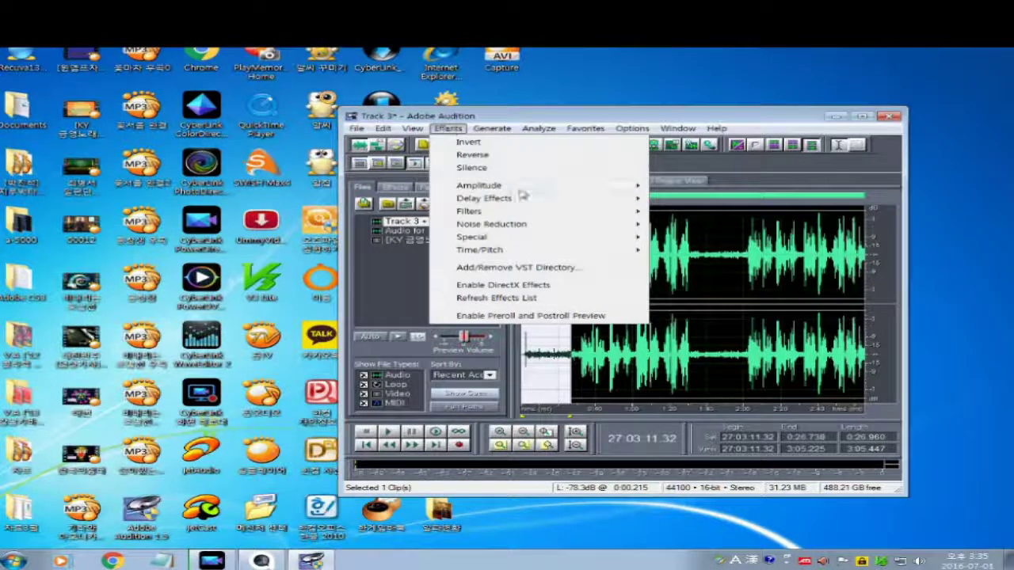
mouse_move(509, 229)
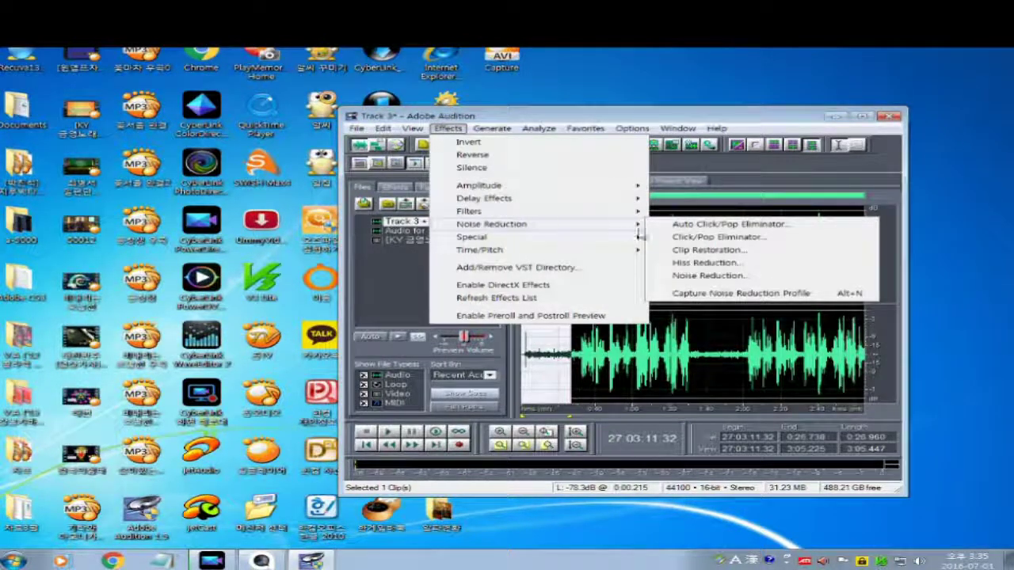
click(729, 275)
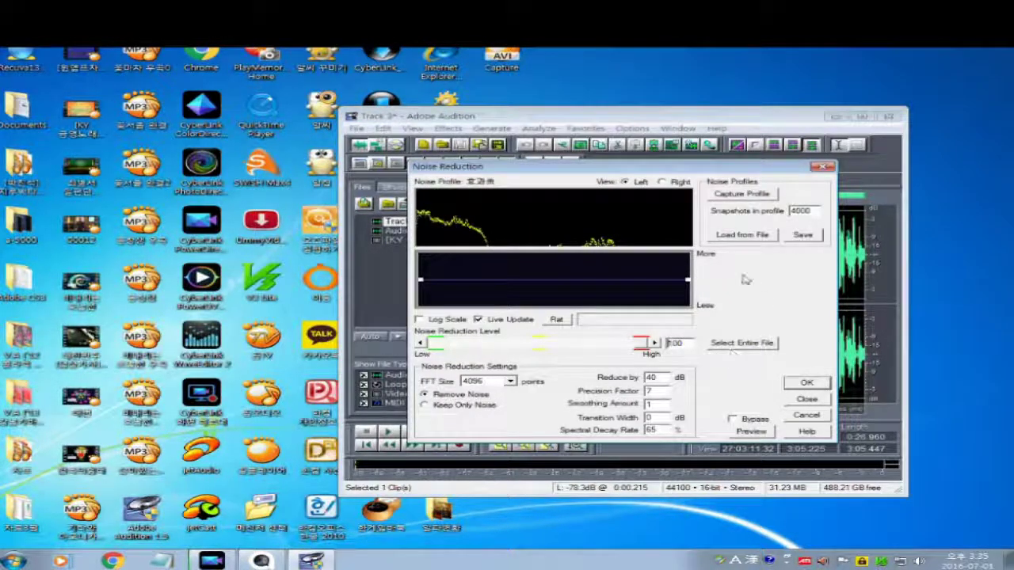
click(757, 196)
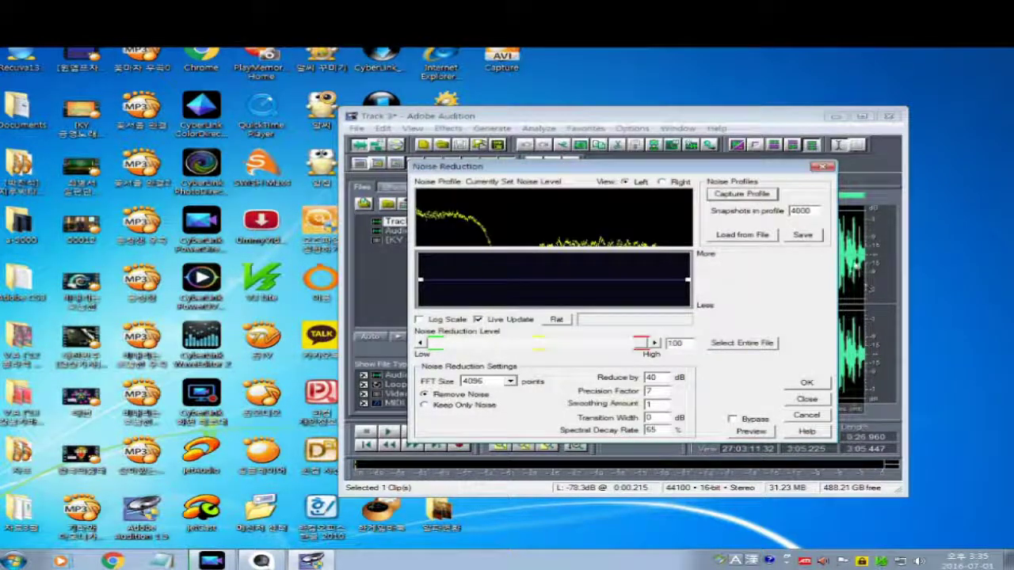
Save the noise profile over 효과.fft in the Music library and apply the noise reduction to the selected opening.
click(800, 236)
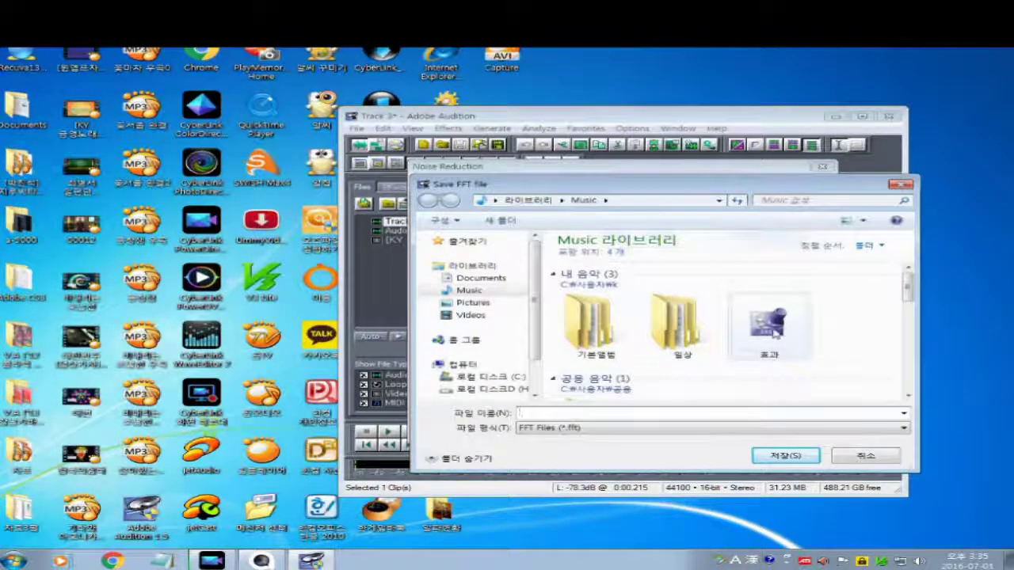
click(770, 324)
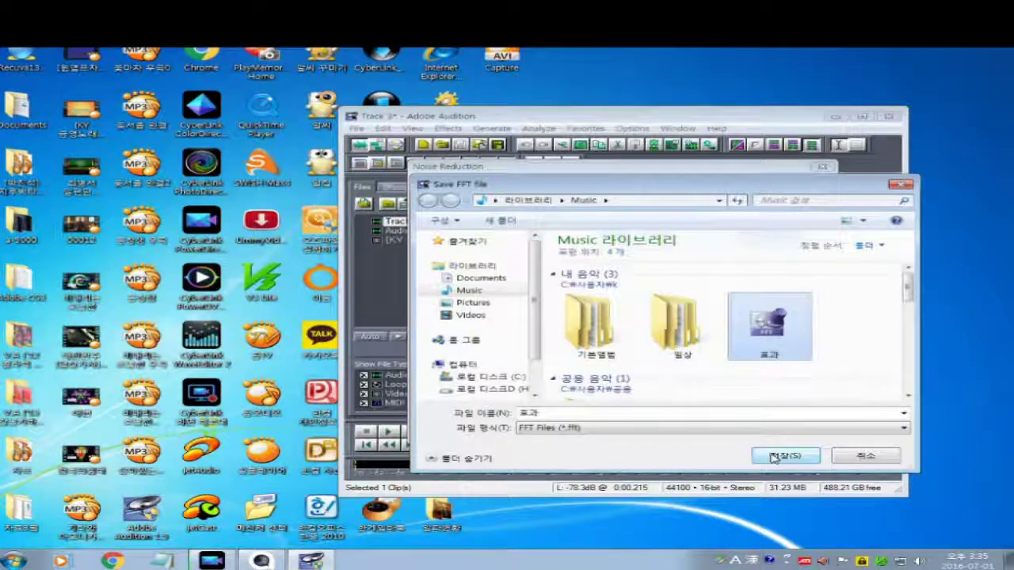
click(773, 457)
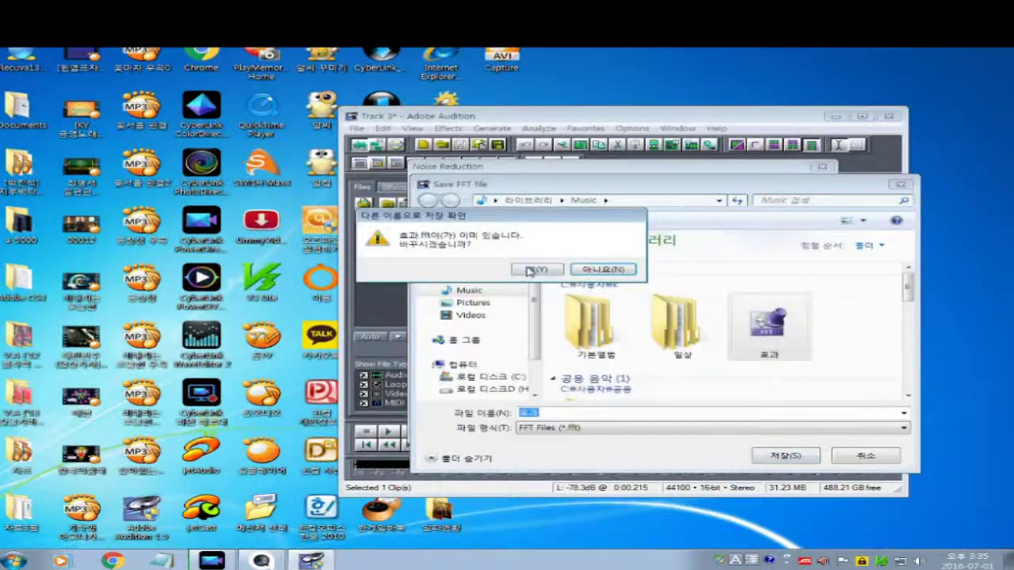
click(530, 271)
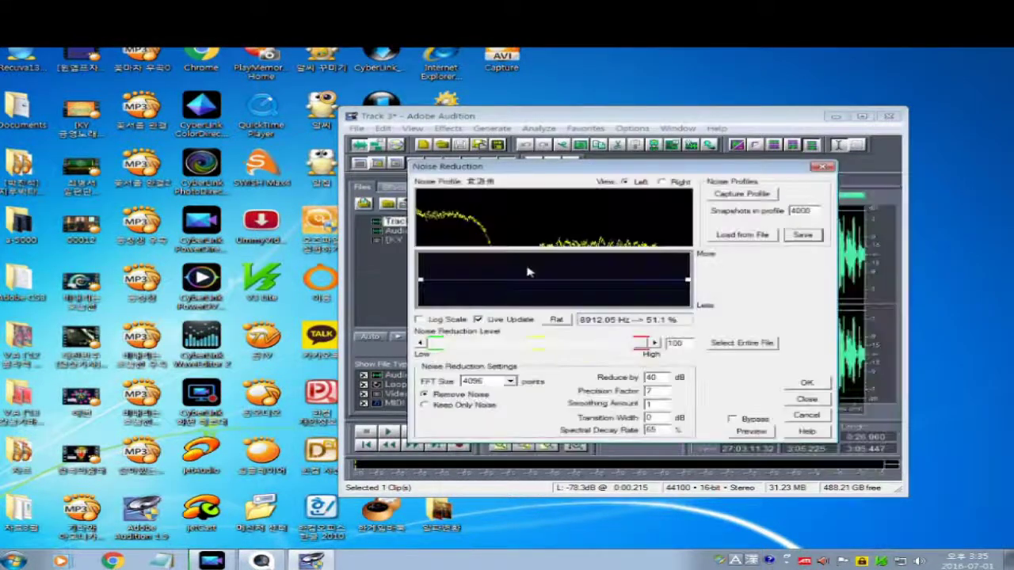
click(808, 383)
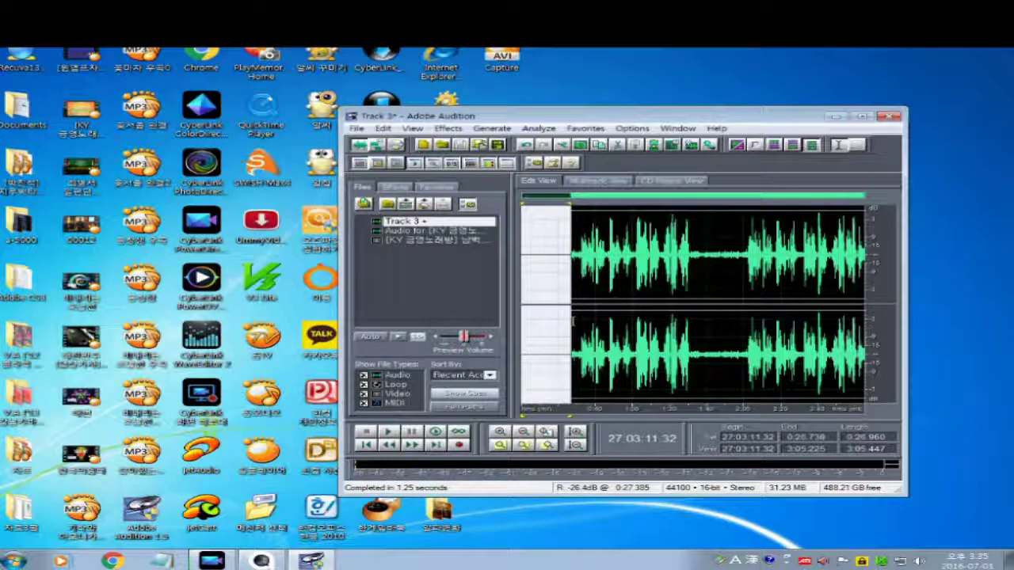
Select the vocal waveform from about 0:04 to its end, save the noise profile over 효과.fft again, and apply Noise Reduction.
drag(527, 307, 865, 307)
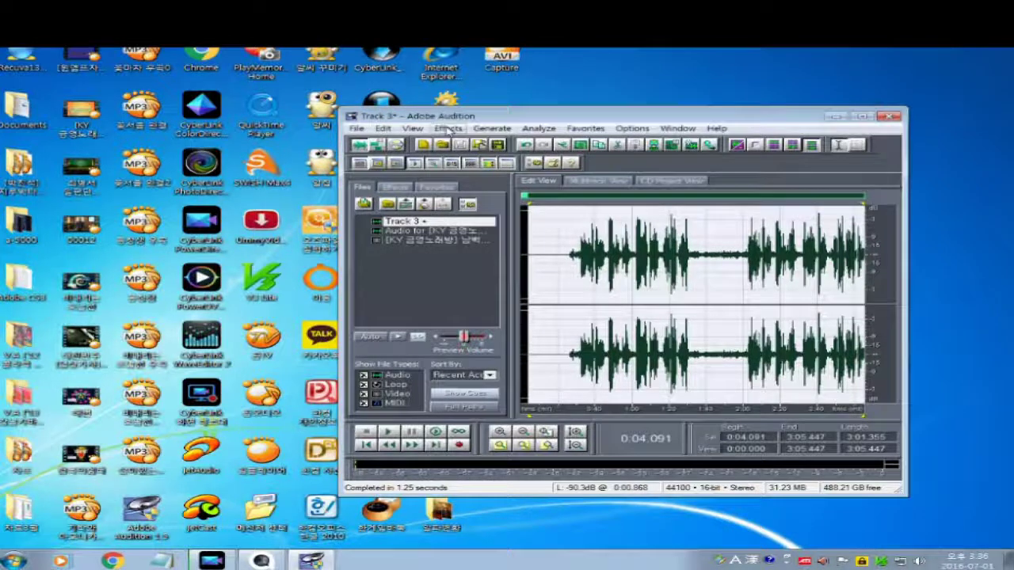
click(448, 129)
mouse_move(478, 226)
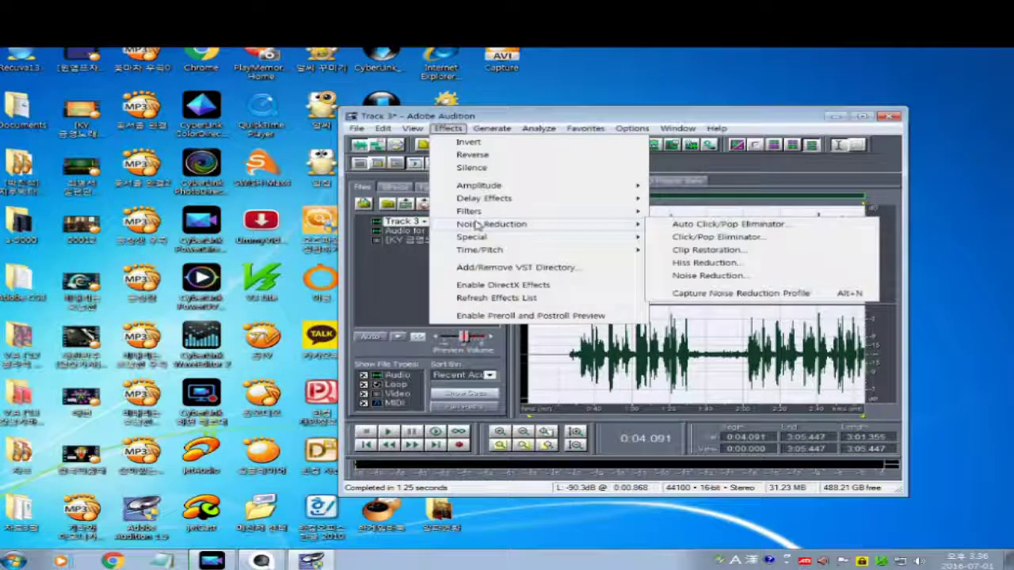
click(728, 276)
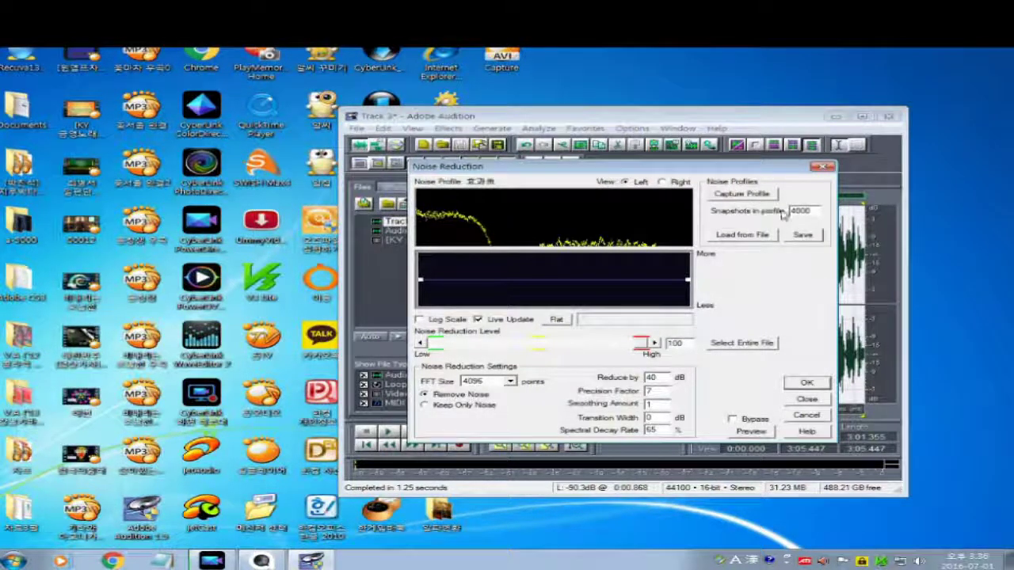
click(802, 237)
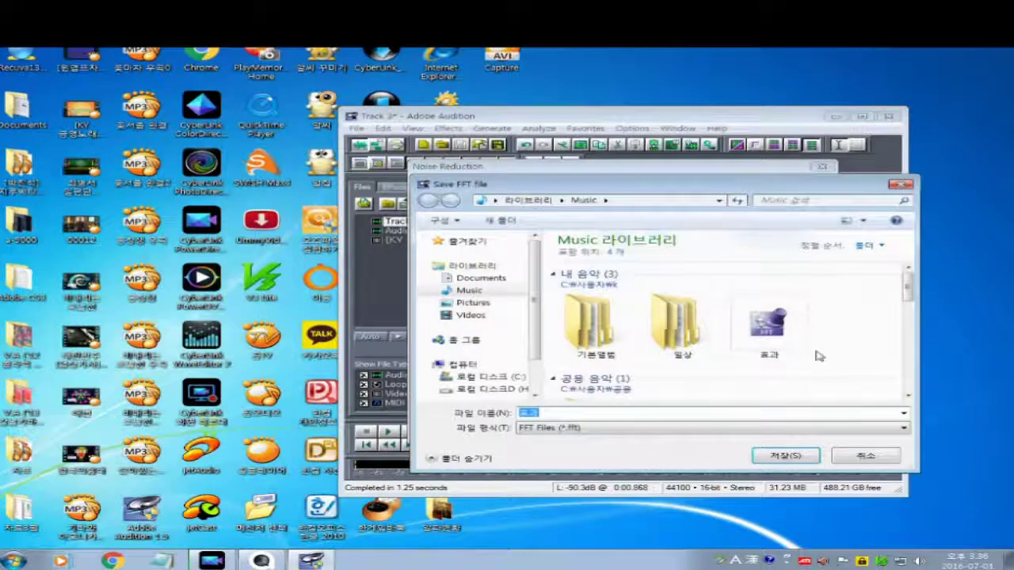
click(767, 333)
click(776, 454)
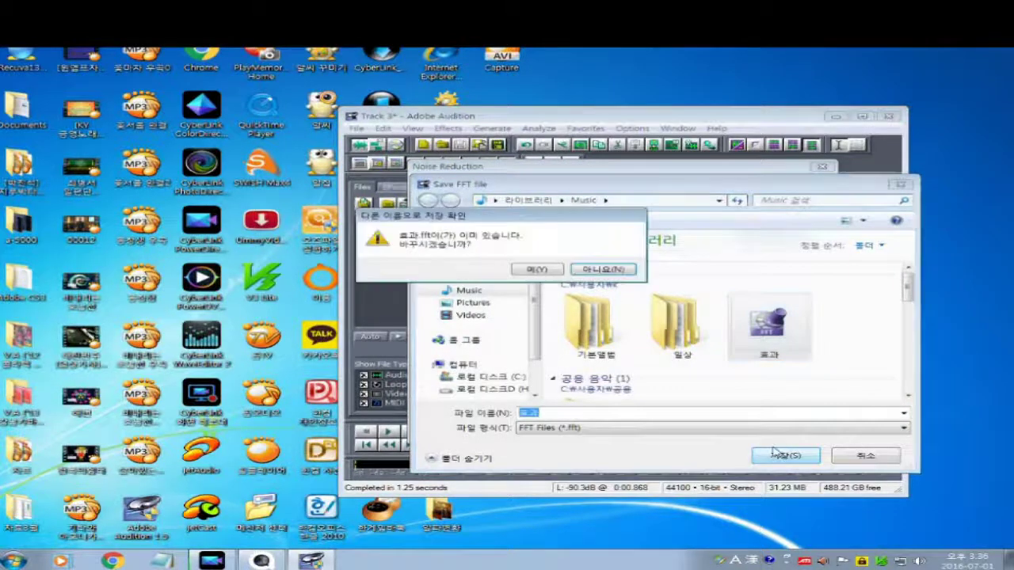
click(533, 266)
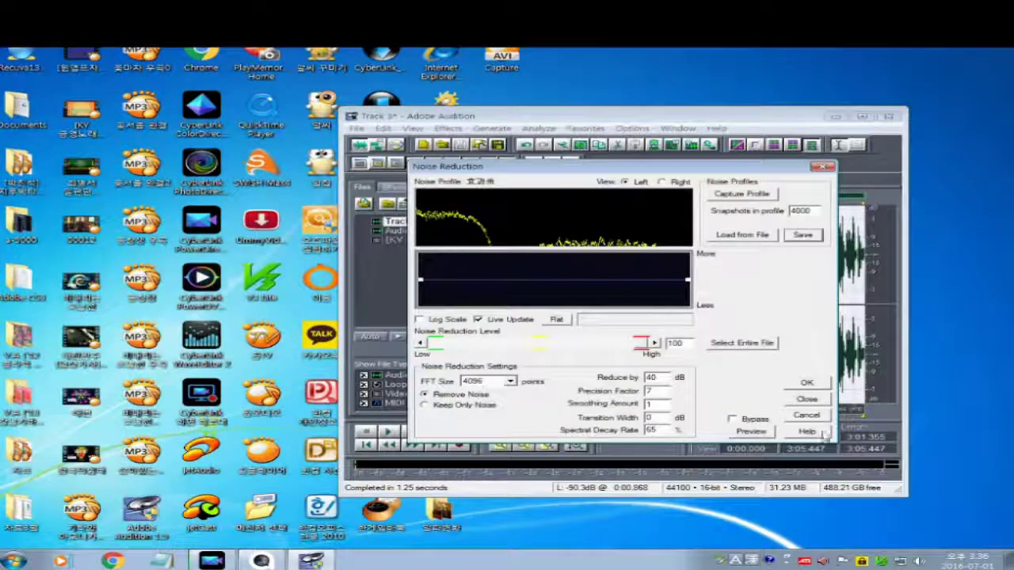
click(808, 385)
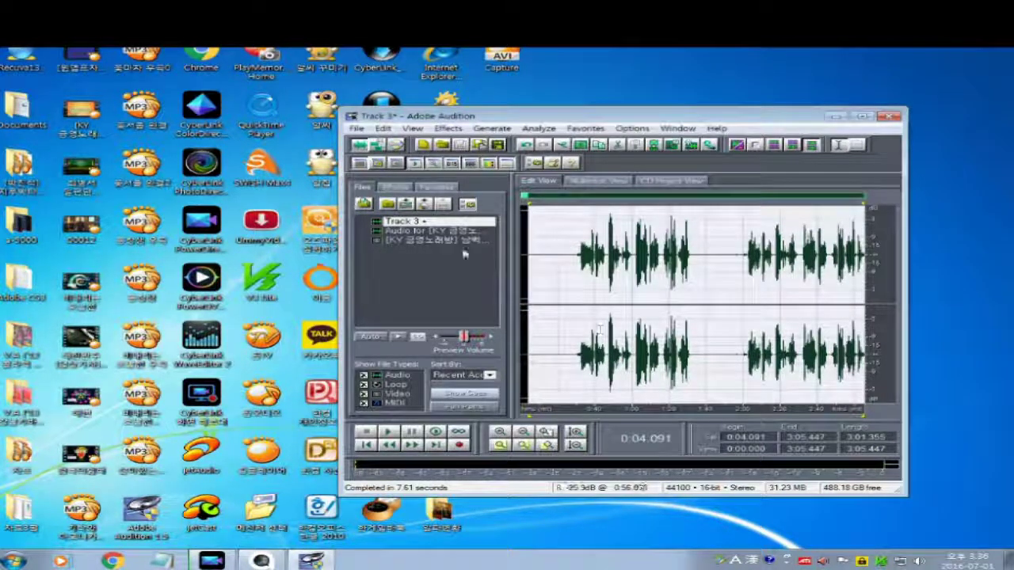
Apply Full Reverb to the selected vocal with 2636 ms total length, 70% original signal, 25% early reflections and 35% reverb.
click(448, 130)
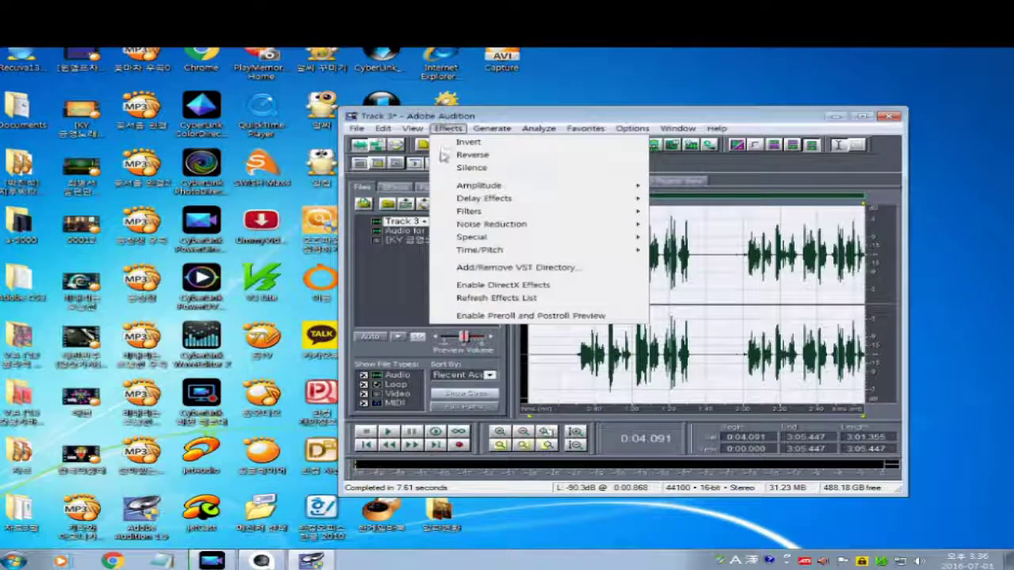
mouse_move(471, 202)
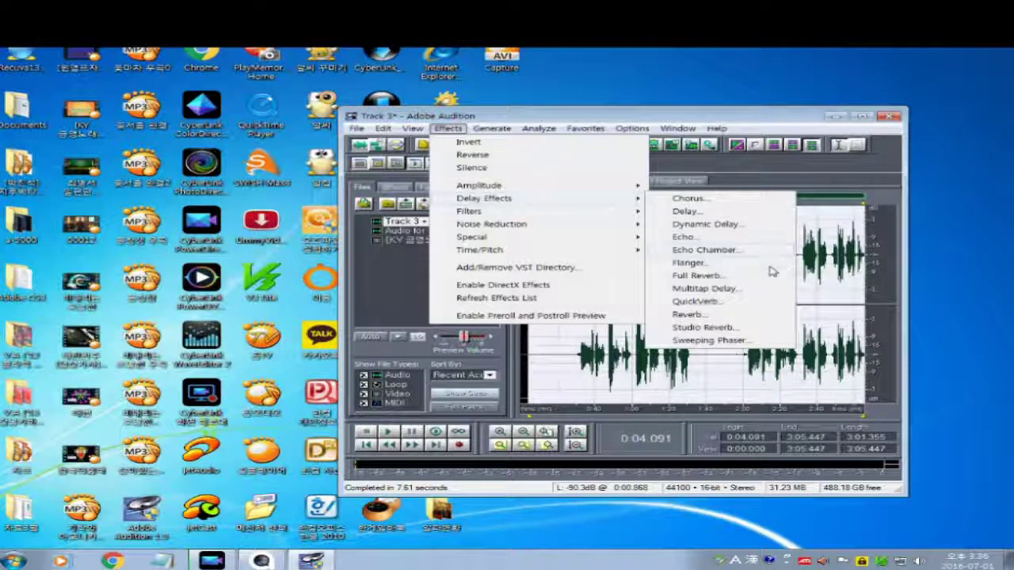
click(707, 278)
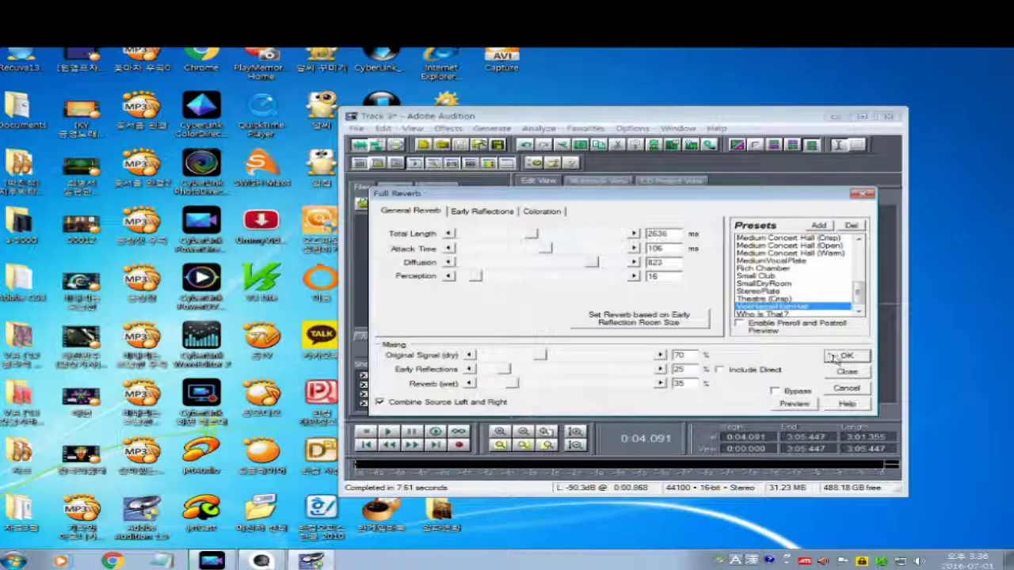
click(834, 358)
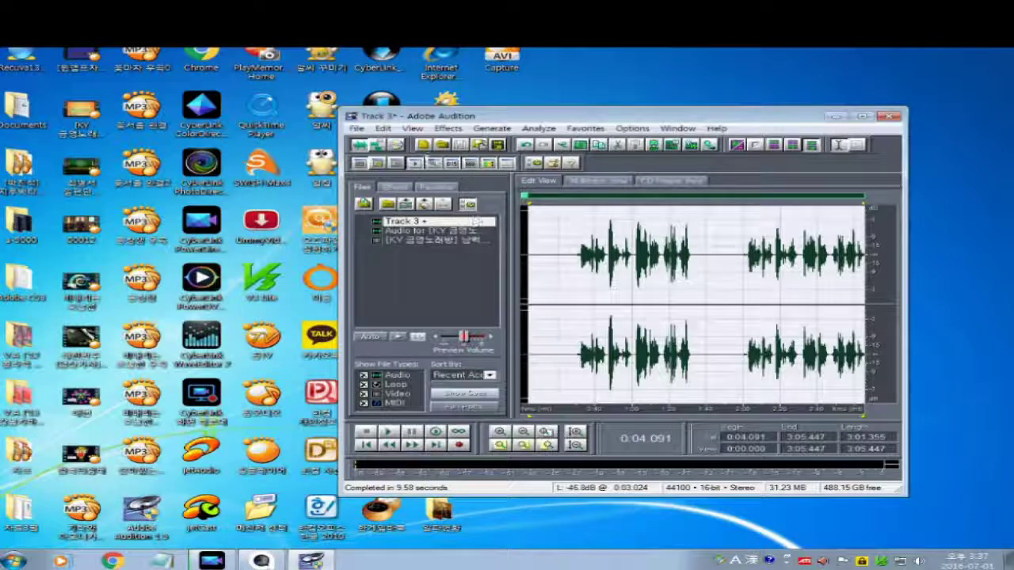
Apply the Reverb effect to the same vocal selection with the Concert Hall Light preset, 1726 ms total reverb length.
click(447, 128)
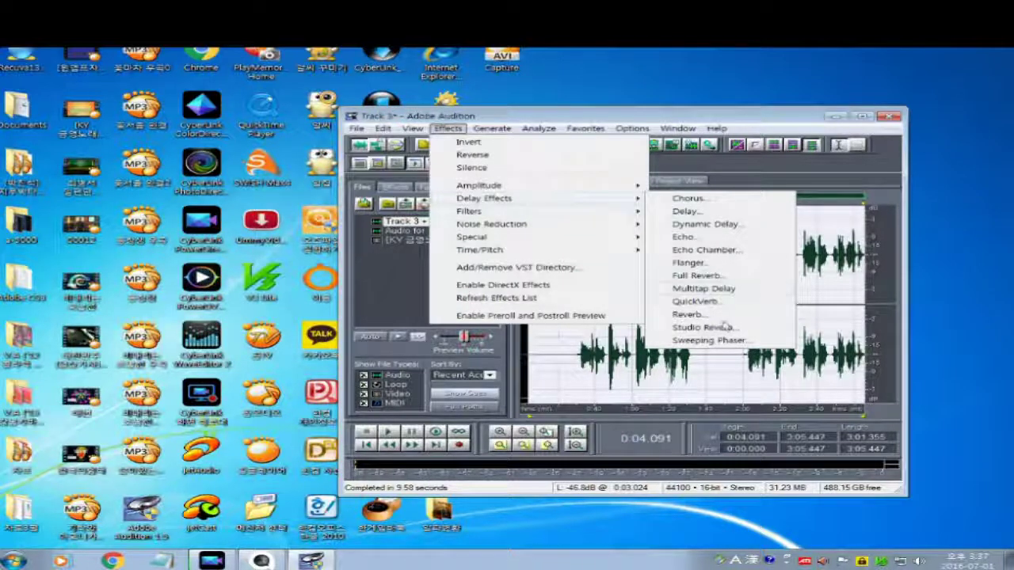
click(689, 315)
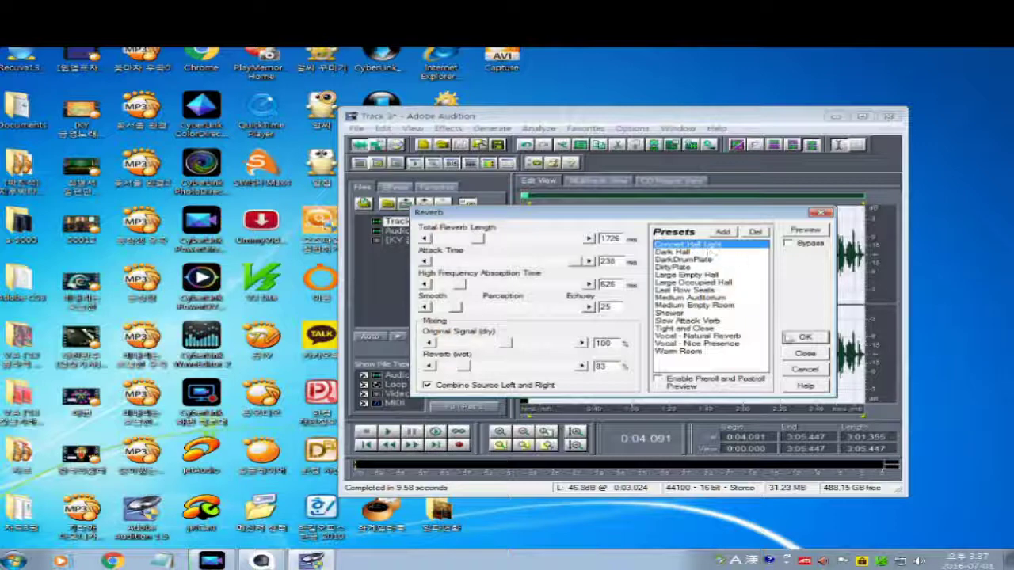
click(806, 339)
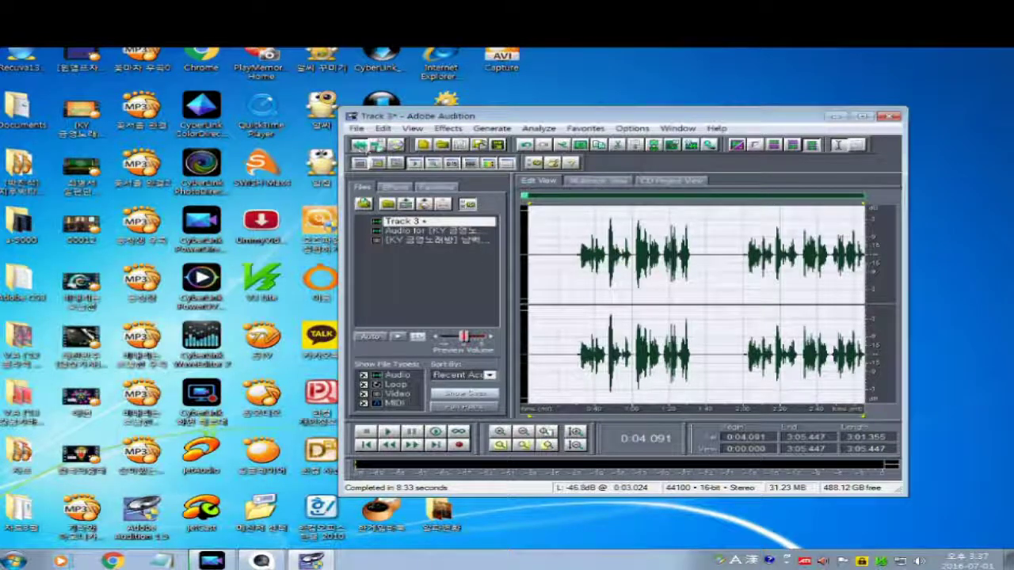
Return to the multitrack session and listen to the mix, restart playback from the beginning, and stop it.
click(378, 145)
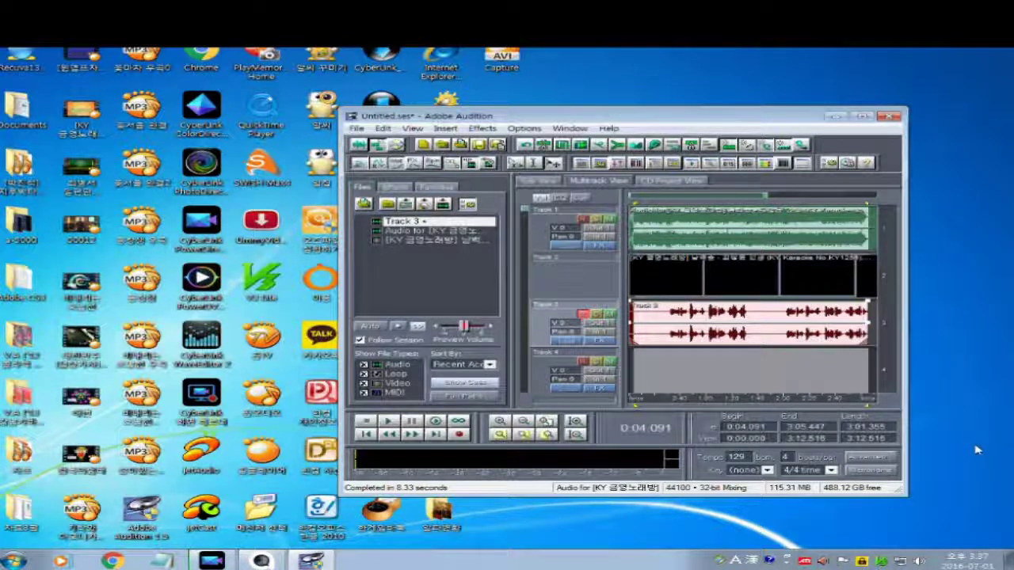
key(space)
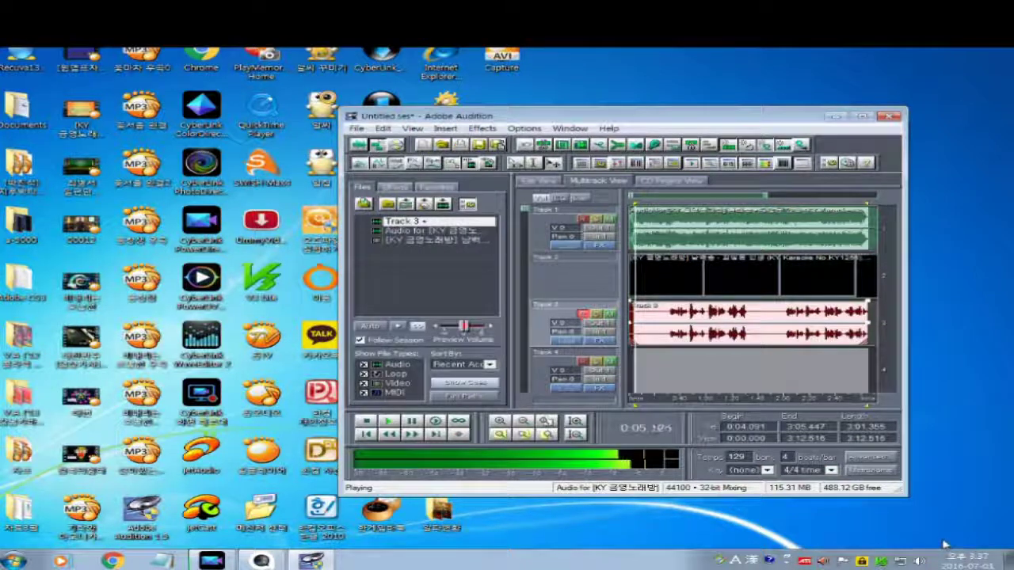
click(634, 210)
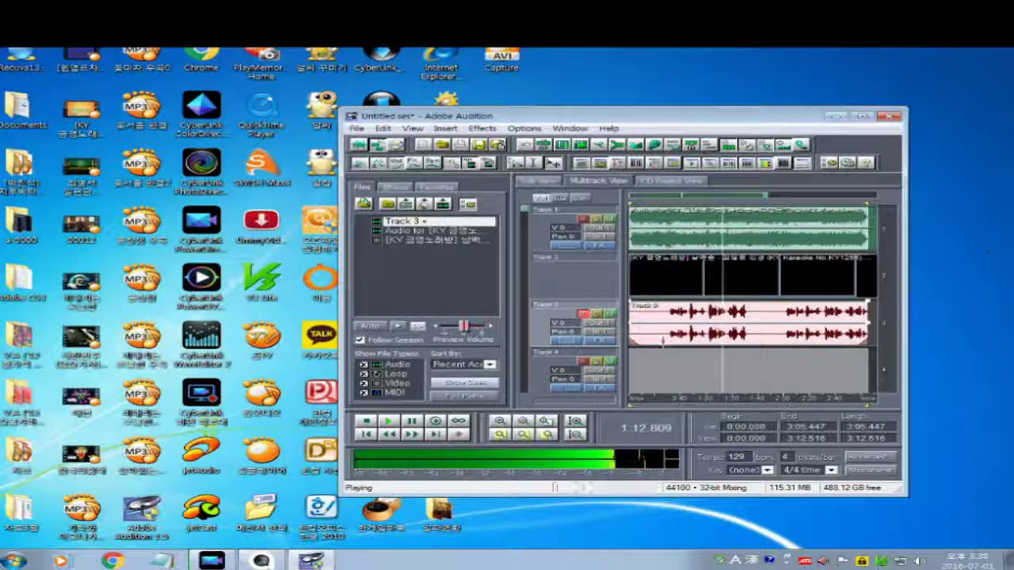
click(388, 420)
click(388, 420)
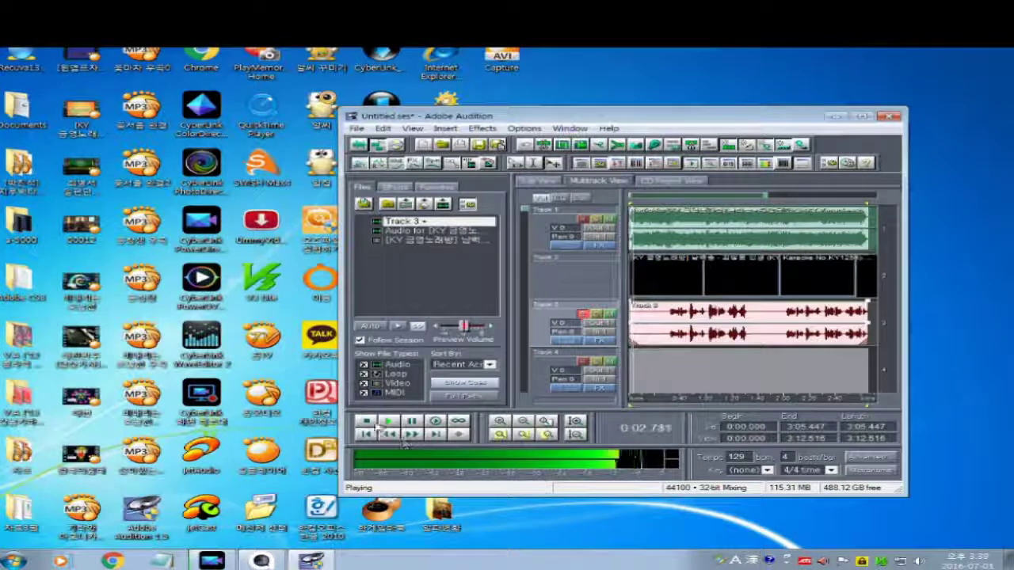
click(367, 421)
Select the track 3 vocal clip and start an audio export of the session mix without saving the session.
click(701, 338)
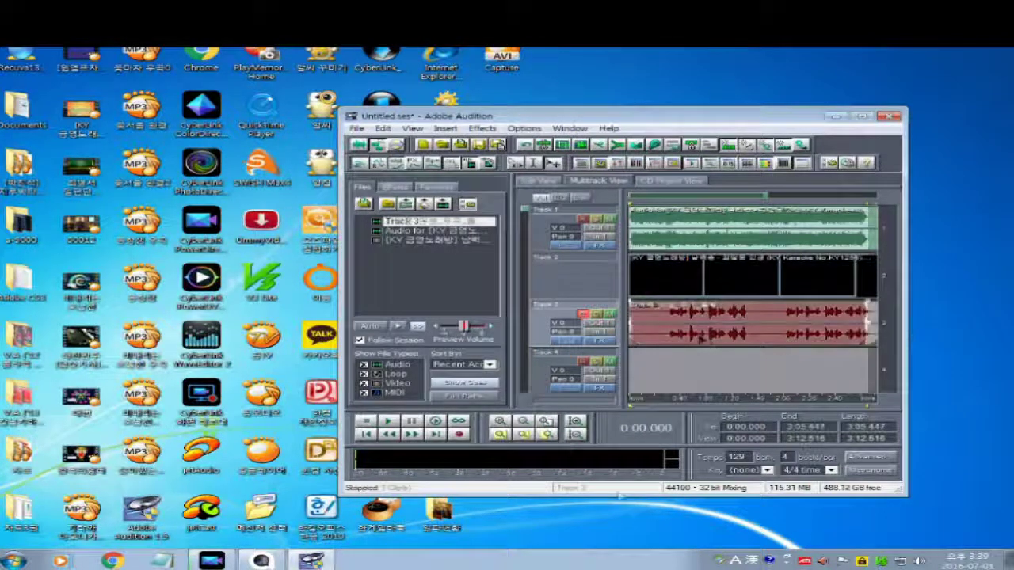
click(357, 129)
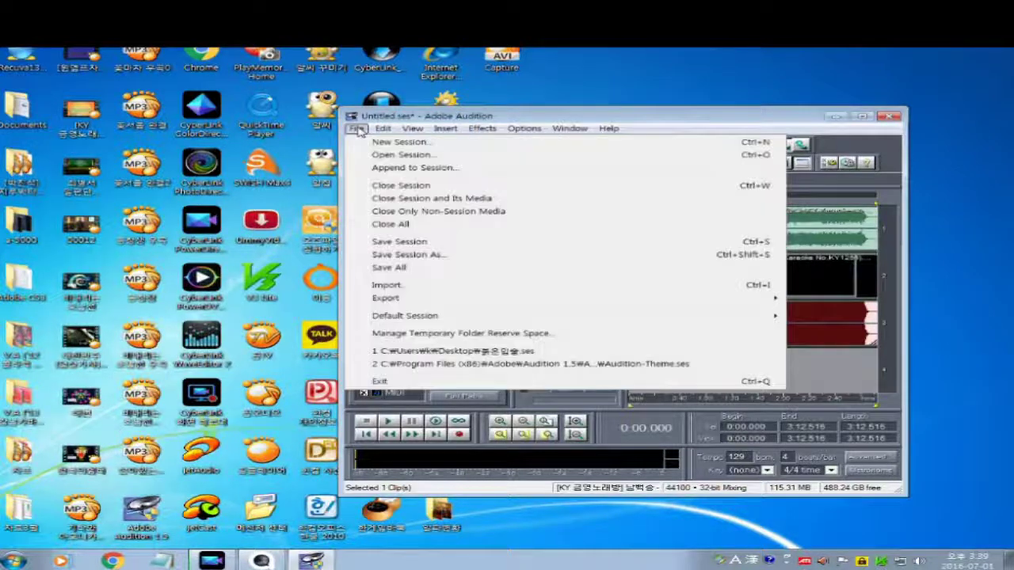
mouse_move(400, 302)
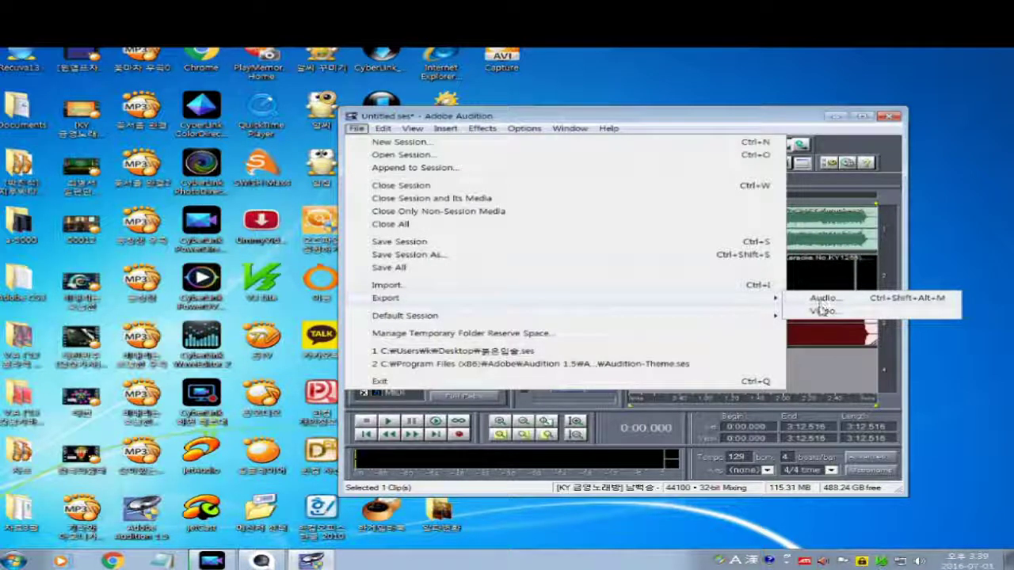
click(817, 303)
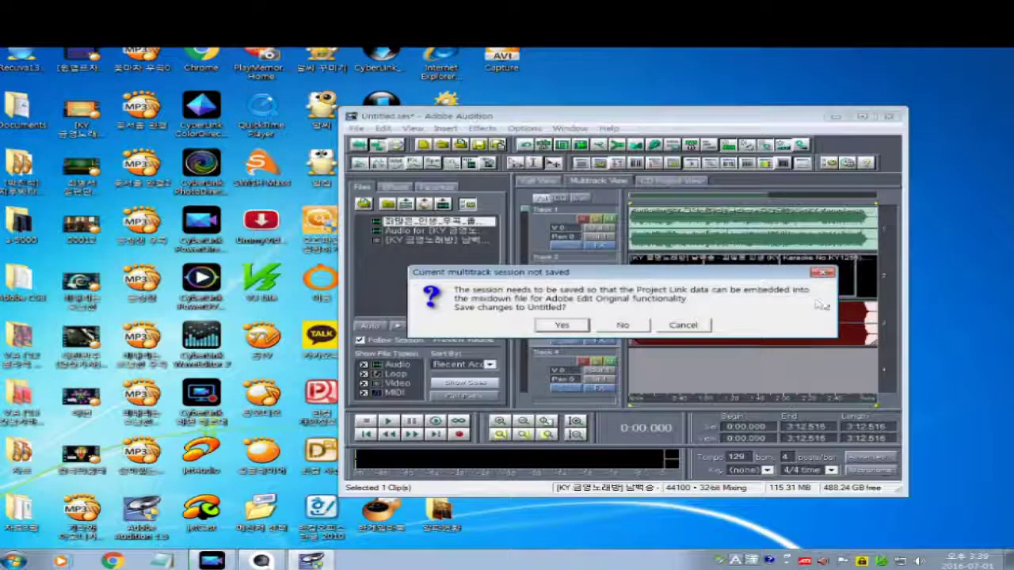
click(633, 330)
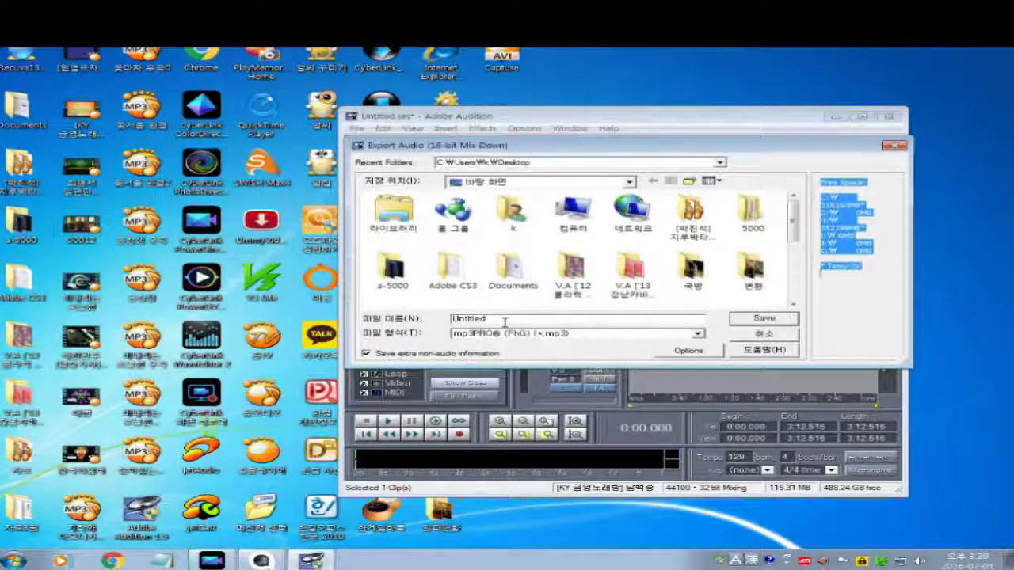
Name the exported mixdown file "죄많은 청춘 우곡".
drag(504, 322, 440, 324)
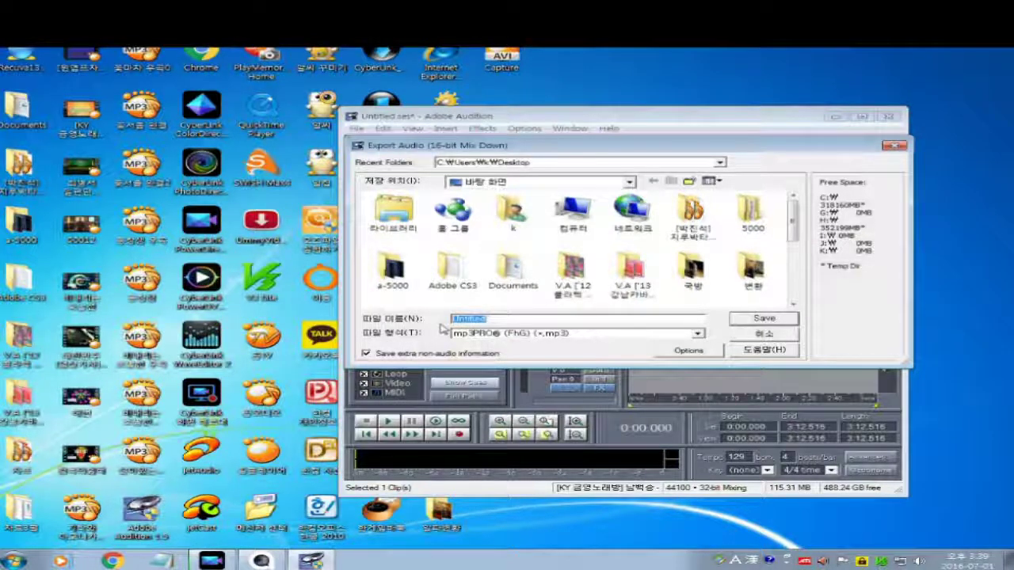
text(벼ㄹ)
key(Hangul)
text(ㅇ한 1위)
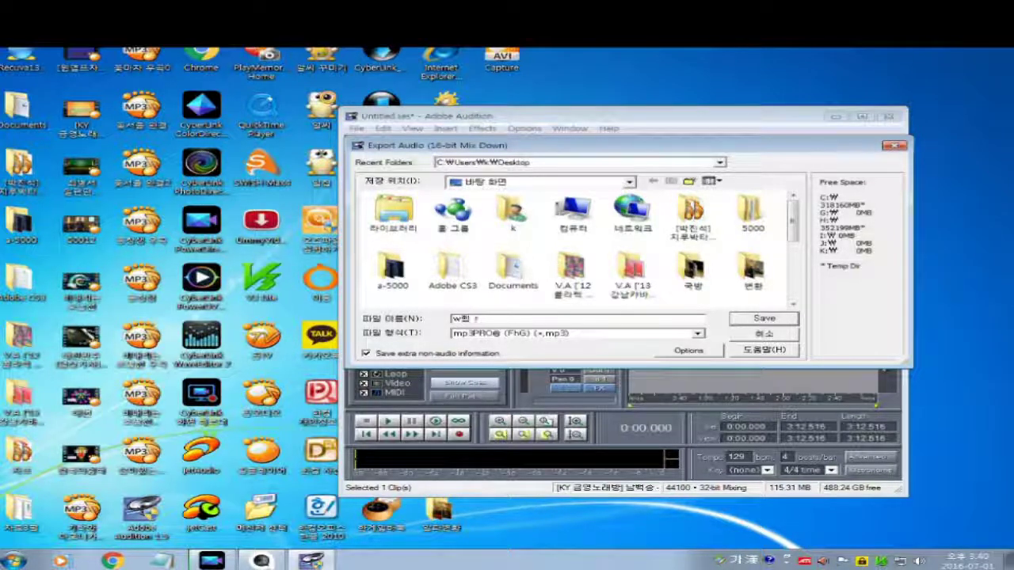
text(른템)
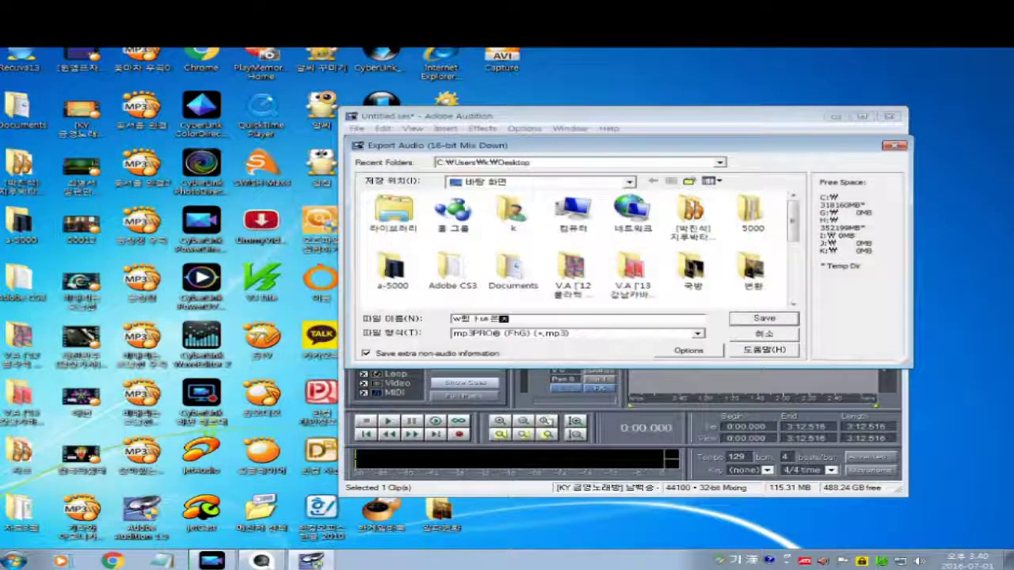
text(ㅎ)
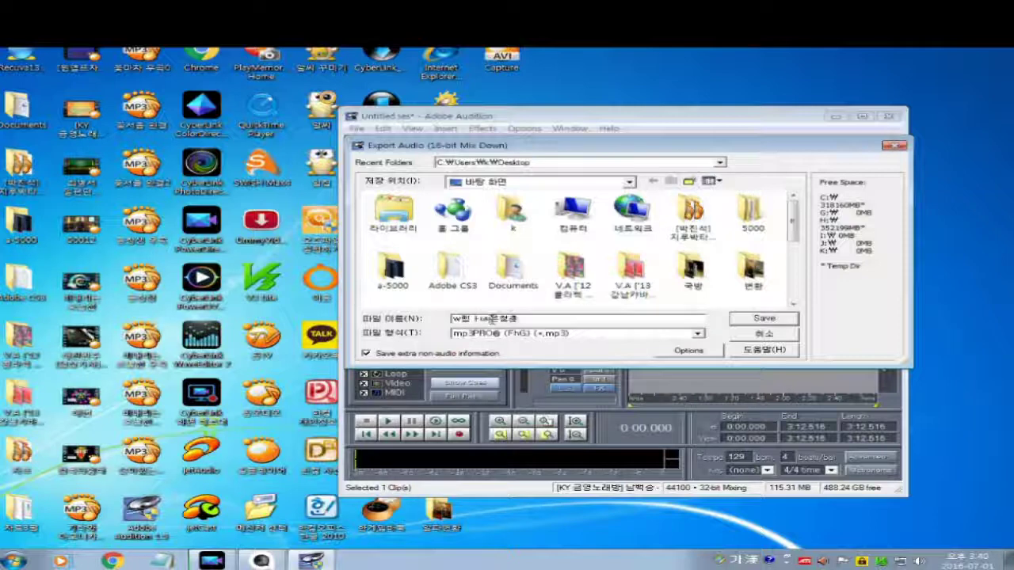
key(Delete)
key(Delete)
key(Delete)
text(ㄴ)
text(망은)
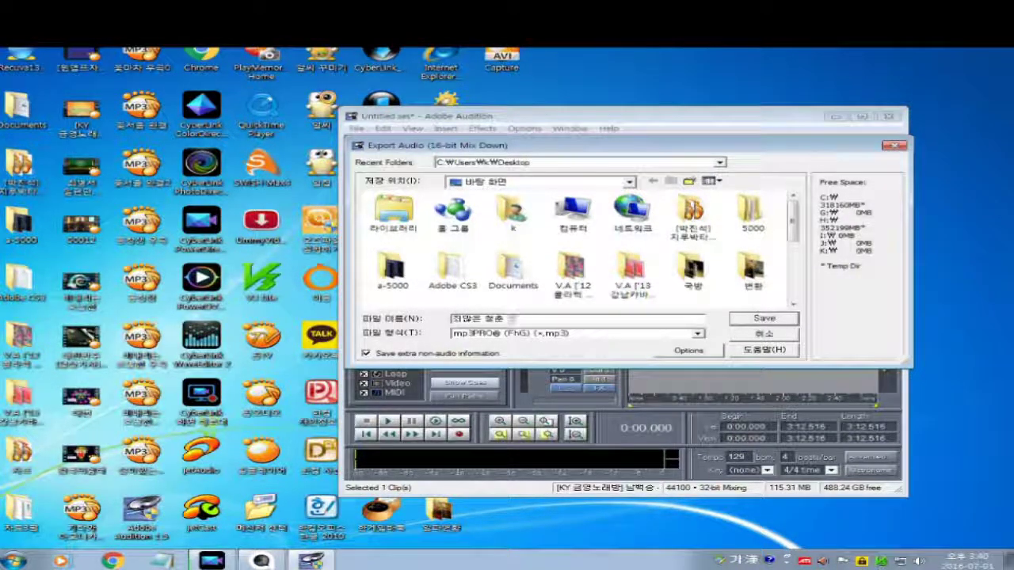
text( ㅇㅜ)
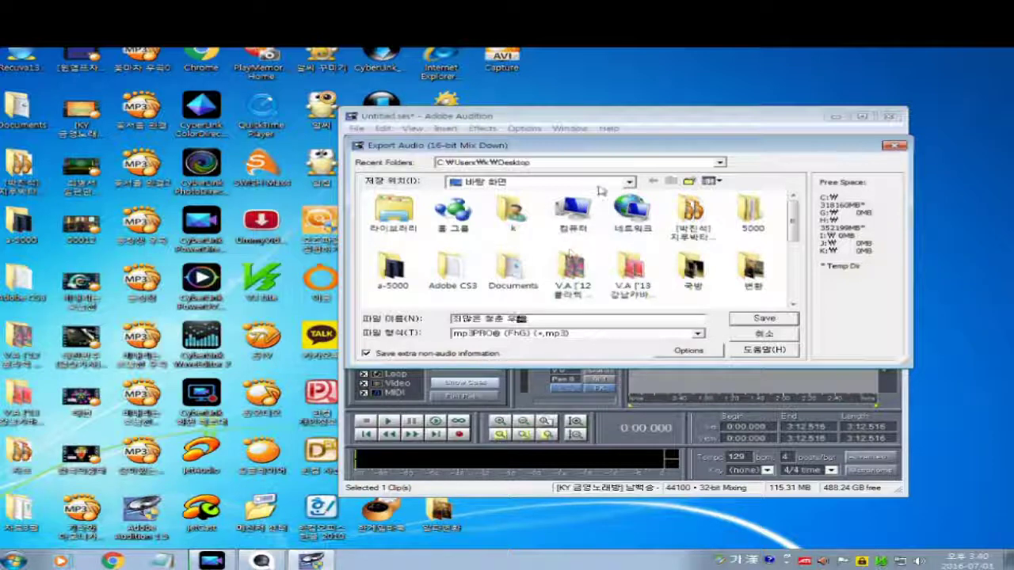
Keep the desktop (바탕 화면) as the save location and export the mixdown in mp3PRO format.
click(629, 182)
click(629, 182)
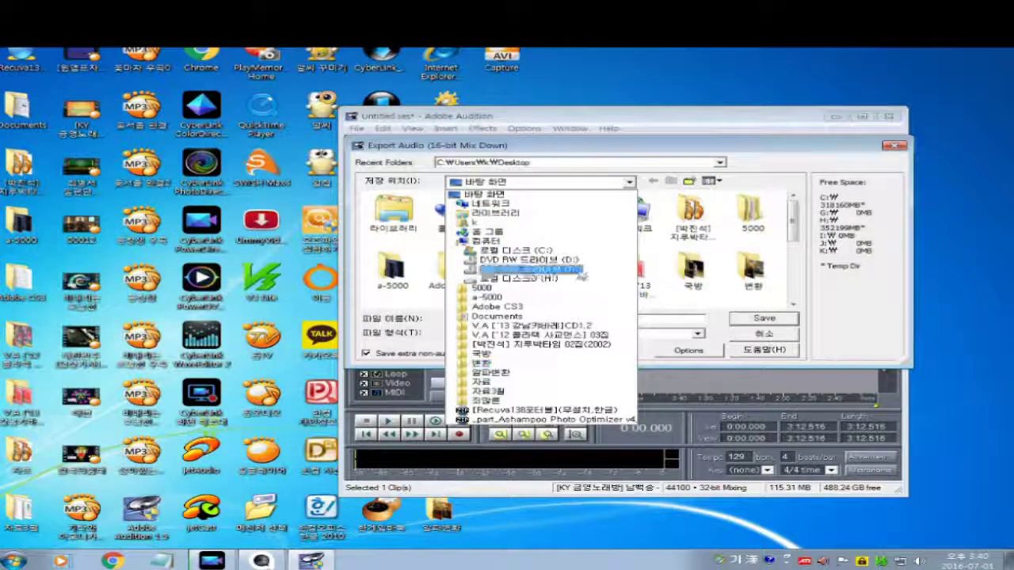
click(609, 191)
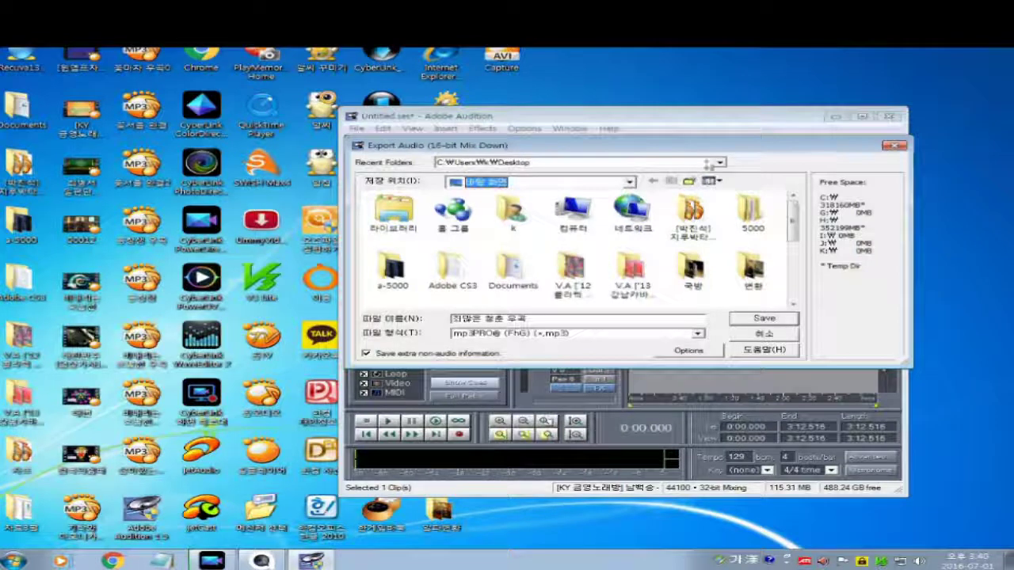
click(590, 185)
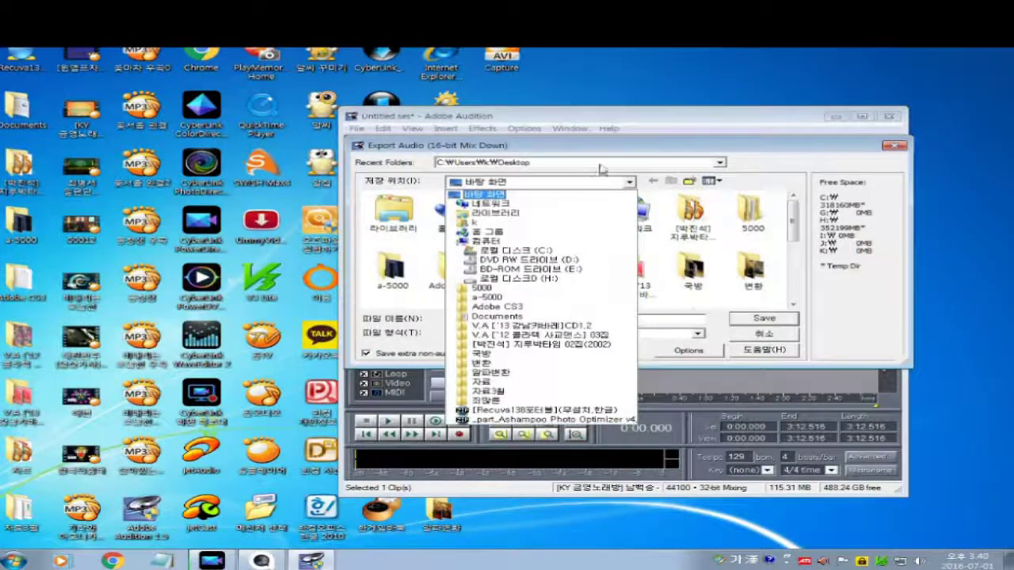
click(594, 181)
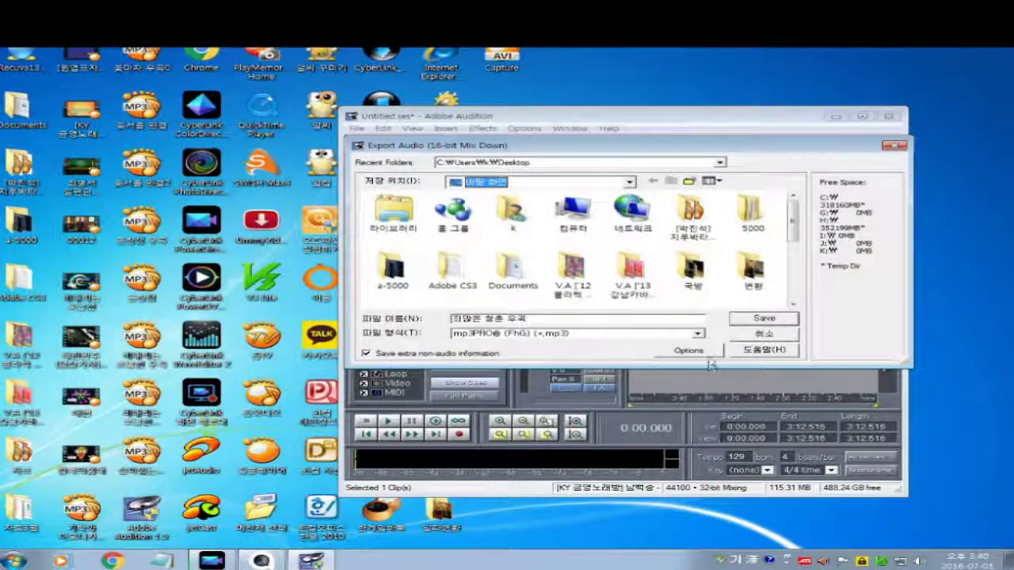
click(761, 319)
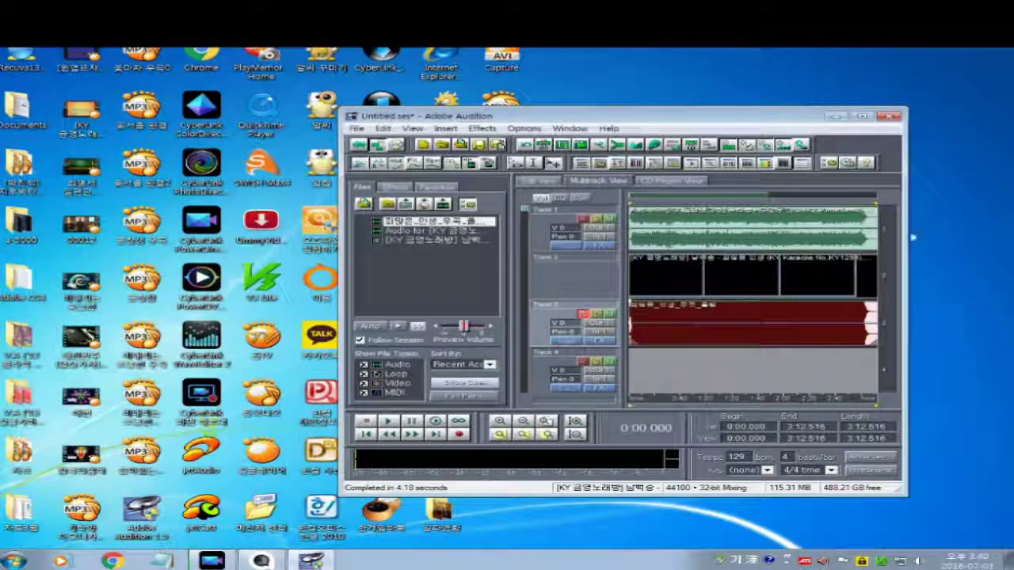
Minimize the audio editor, play the exported 죄많은 청춘 우곡 MP3 from the desktop, and reposition the player window.
click(838, 119)
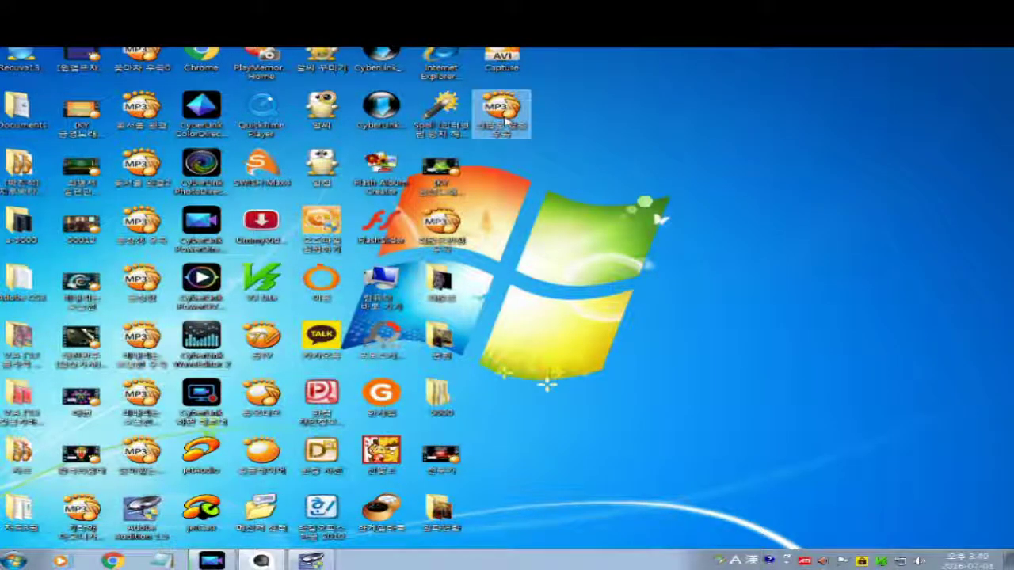
click(507, 119)
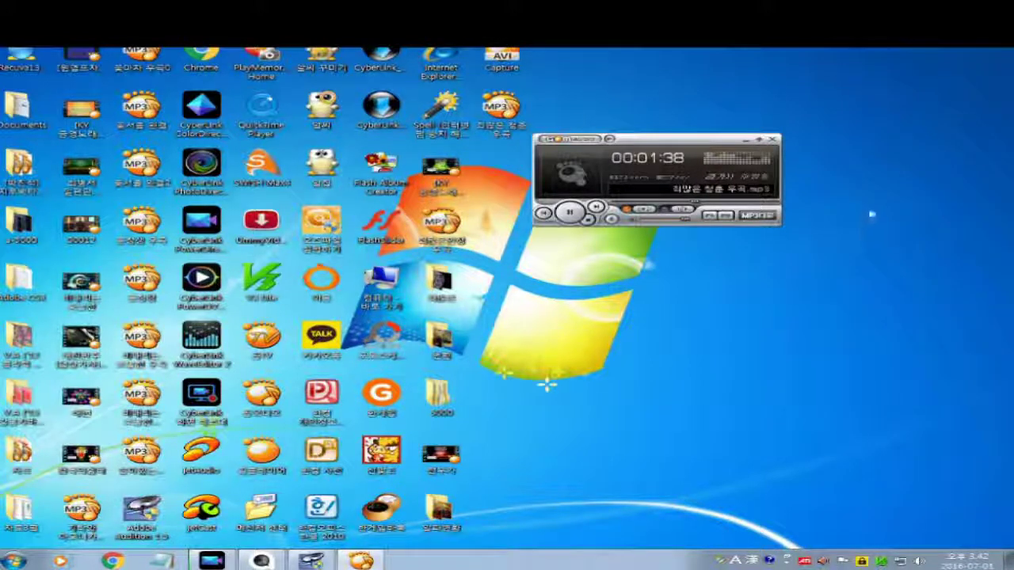
drag(686, 146, 584, 168)
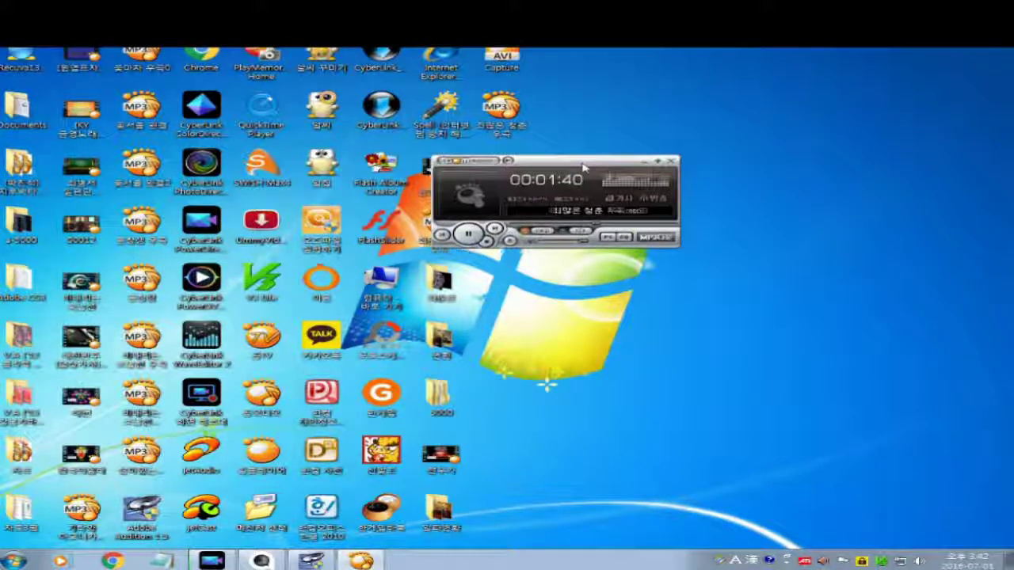